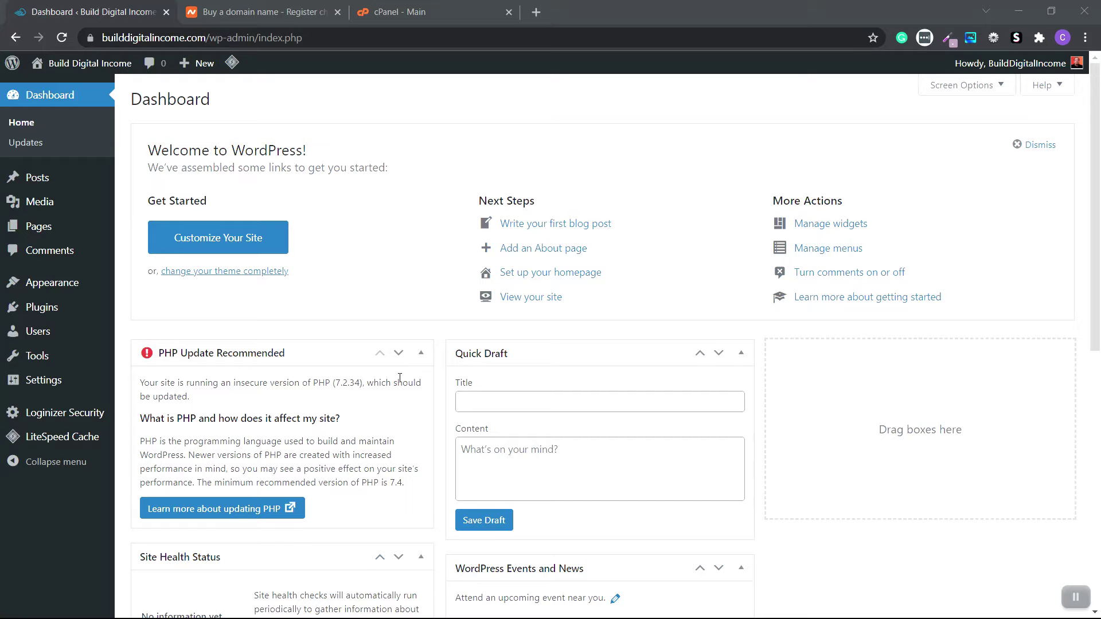
- Check the site's current and minimum recommended PHP versions in the PHP update notice
{"action": "double_click", "coordinate": [348, 382]}
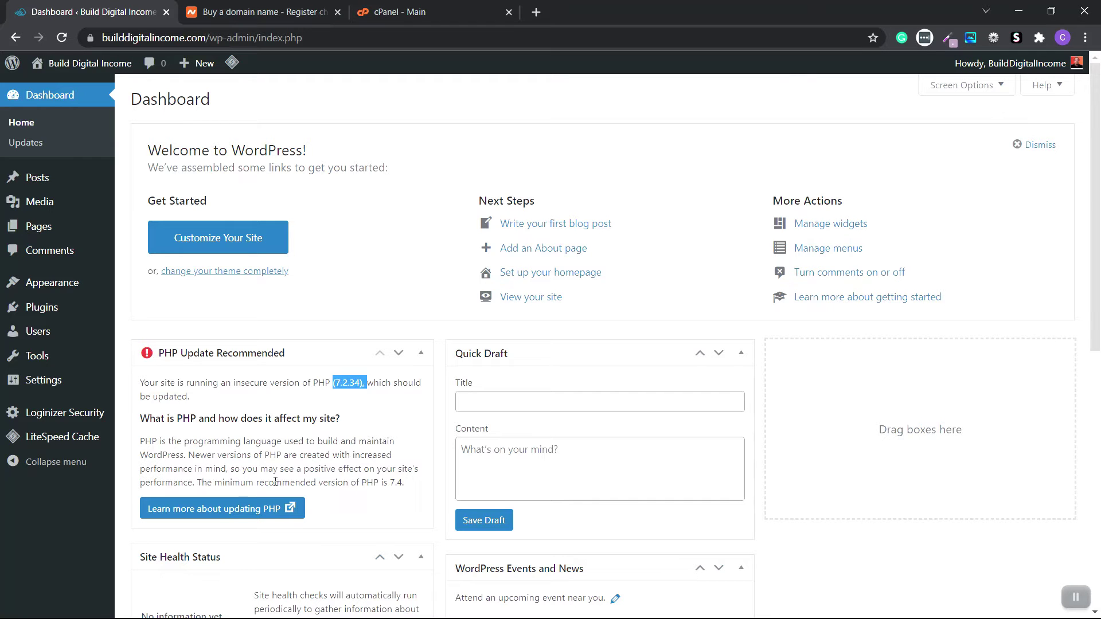
{"action": "left_click_drag", "start_coordinate": [283, 483], "coordinate": [405, 486]}
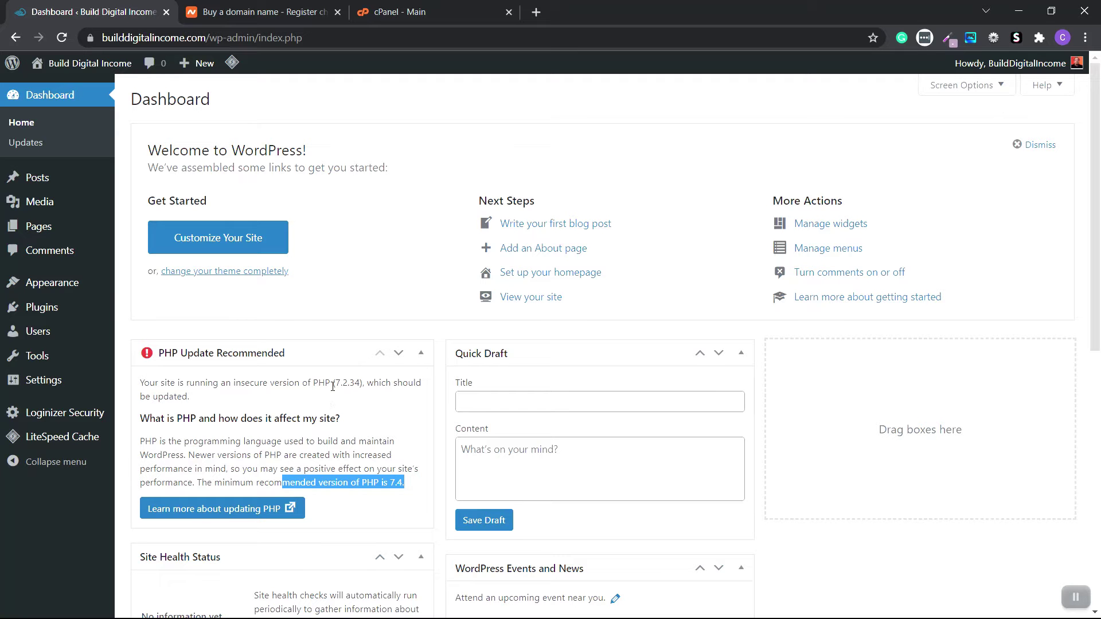
{"action": "left_click_drag", "start_coordinate": [334, 383], "coordinate": [359, 386]}
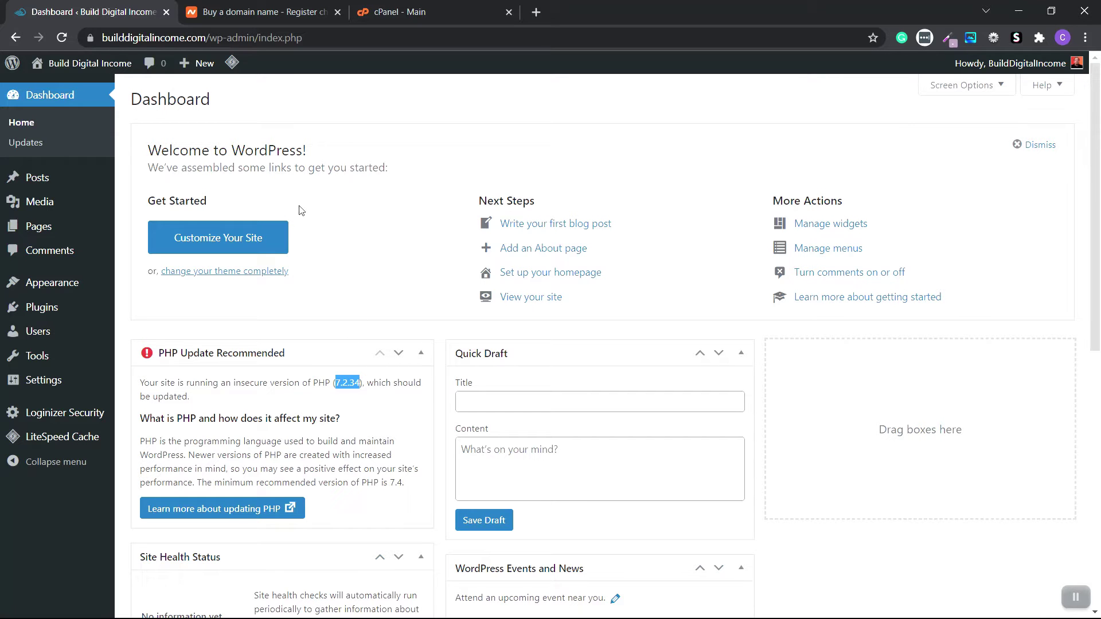
- Switch to Namecheap and open cPanel for the builddigitalincome.com subscription from the account's hosting list
{"action": "key", "text": "ctrl+Tab"}
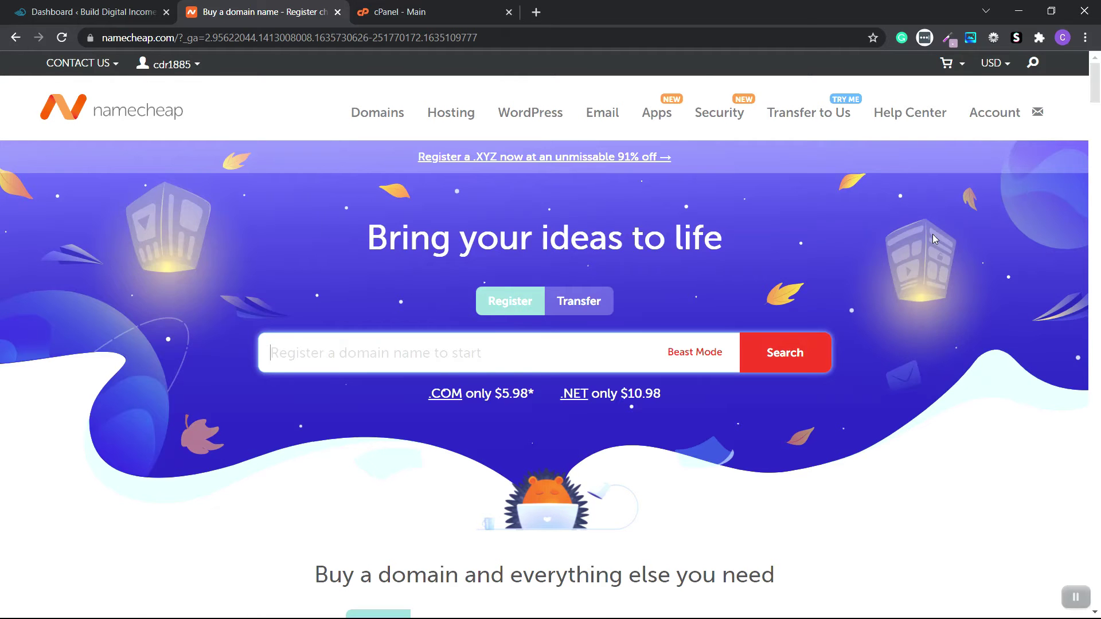
{"action": "mouse_move", "coordinate": [1008, 120]}
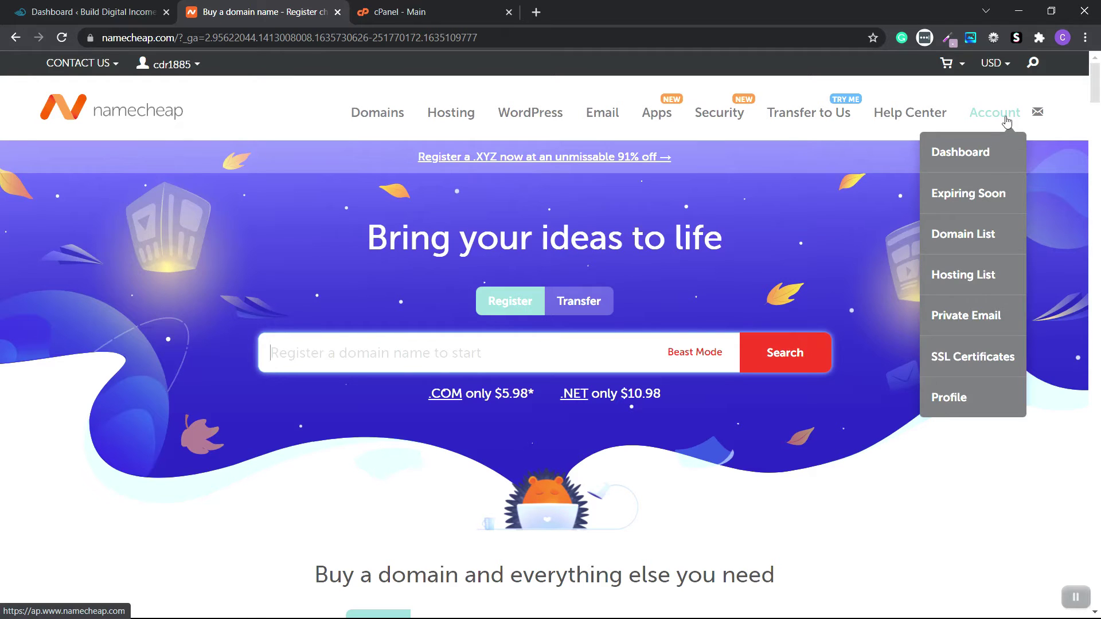
{"action": "left_click", "coordinate": [968, 277]}
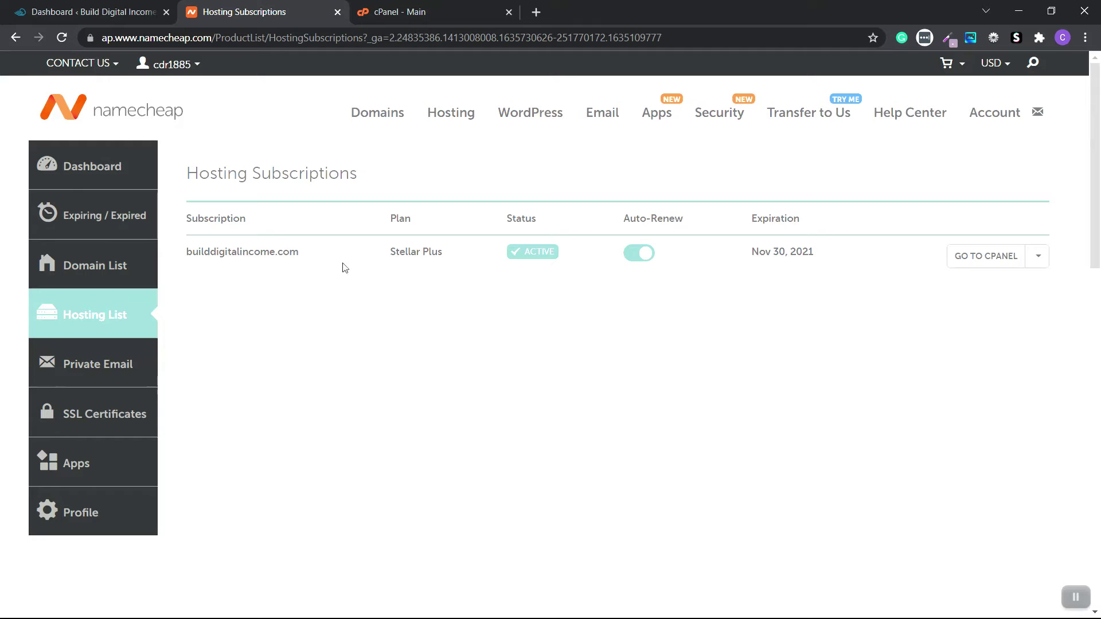
{"action": "left_click", "coordinate": [998, 262]}
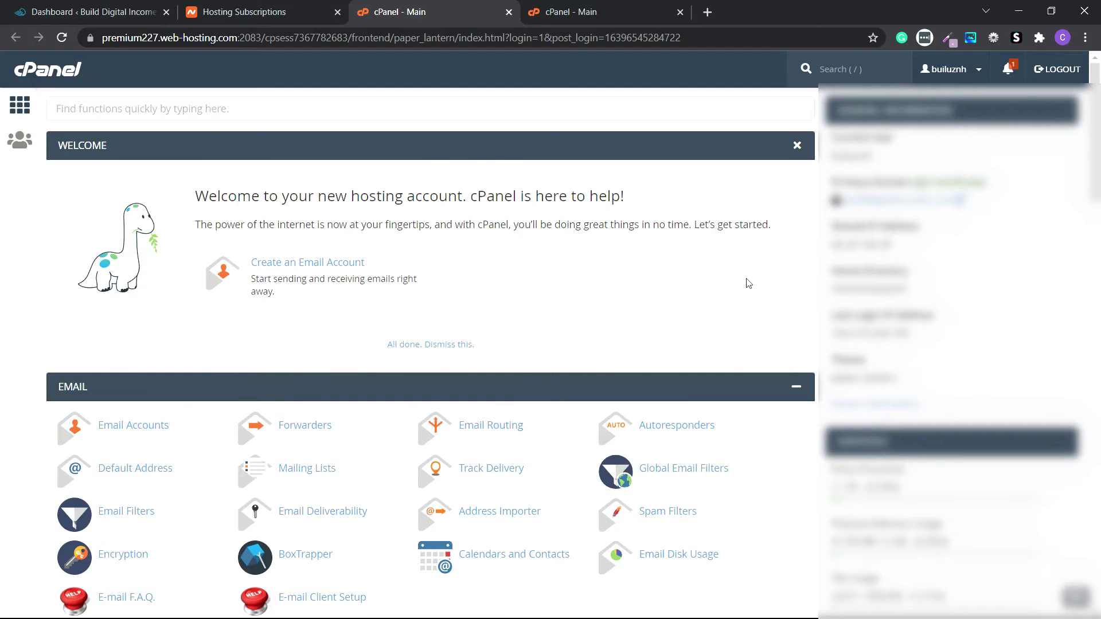
- Set PHP 7.4 as the hosting account's current version, then reload the WordPress dashboard
{"action": "scroll", "coordinate": [749, 284], "scroll_direction": "down", "scroll_amount": 20}
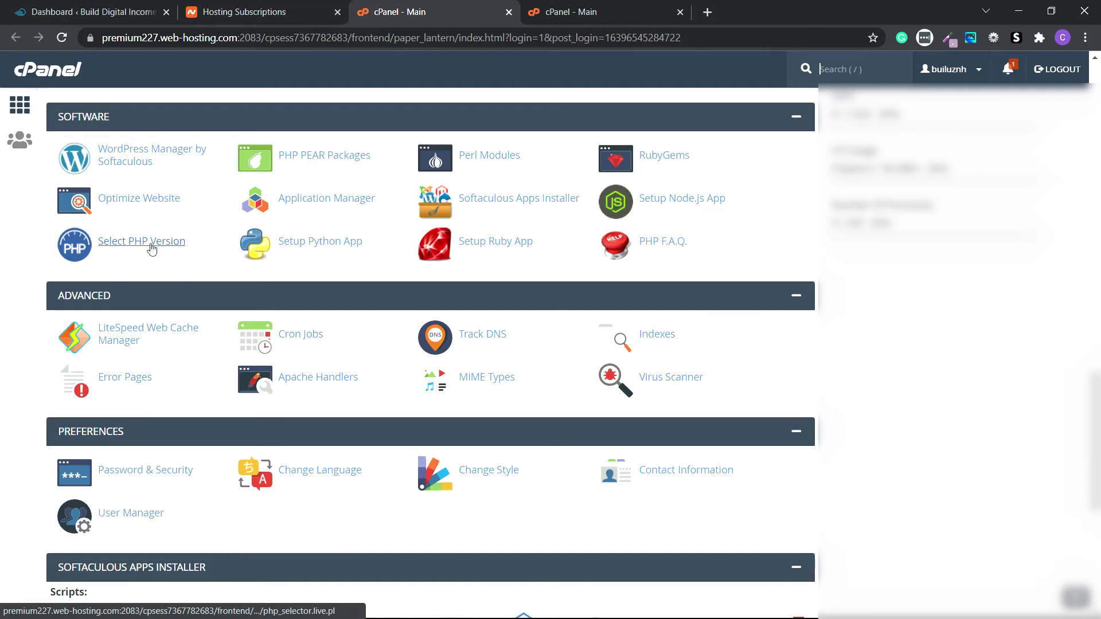
{"action": "left_click", "coordinate": [115, 245]}
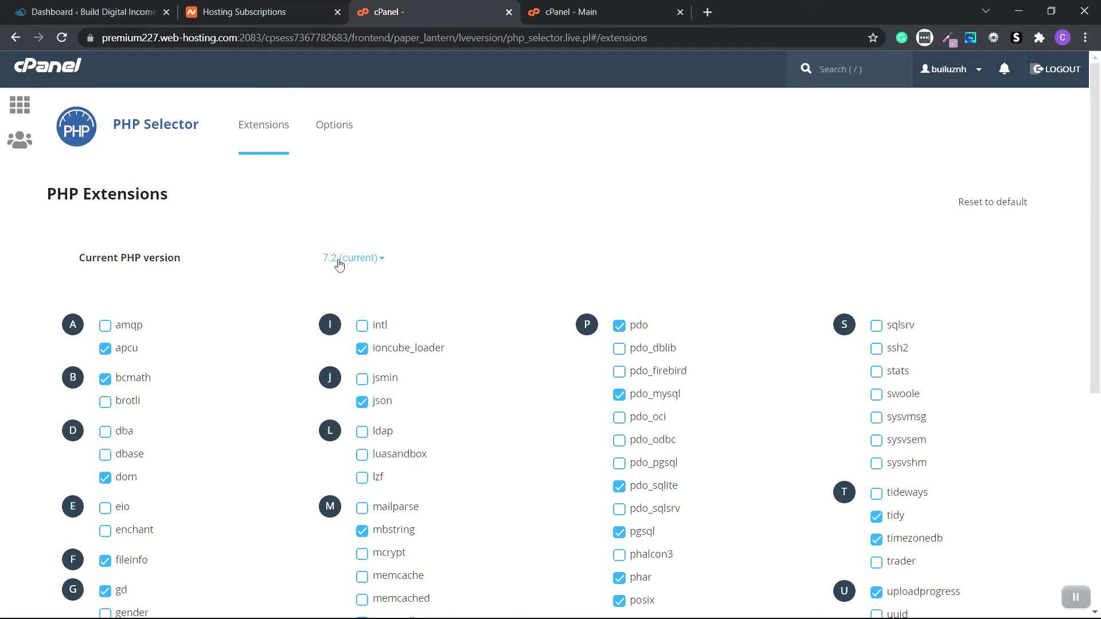
{"action": "left_click", "coordinate": [380, 261]}
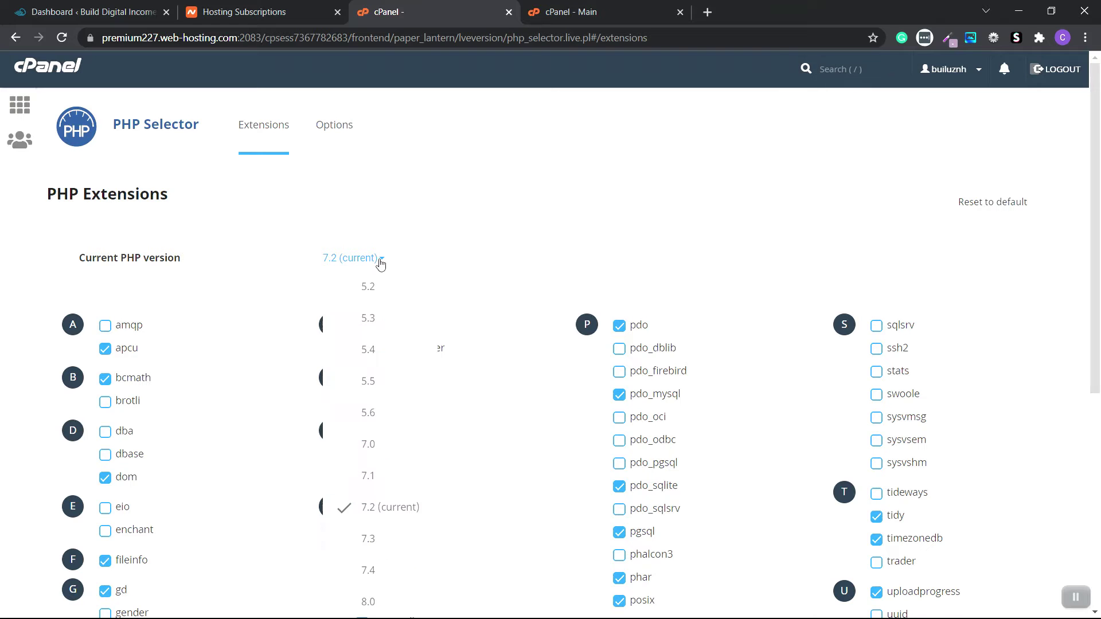
{"action": "left_click", "coordinate": [382, 577]}
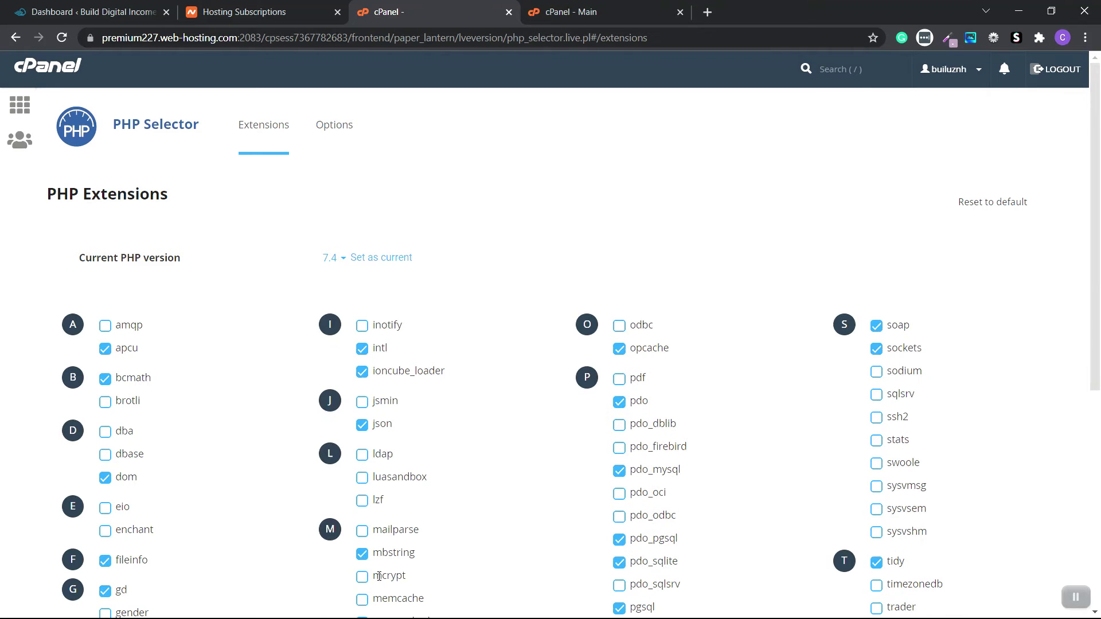
{"action": "left_click", "coordinate": [372, 261]}
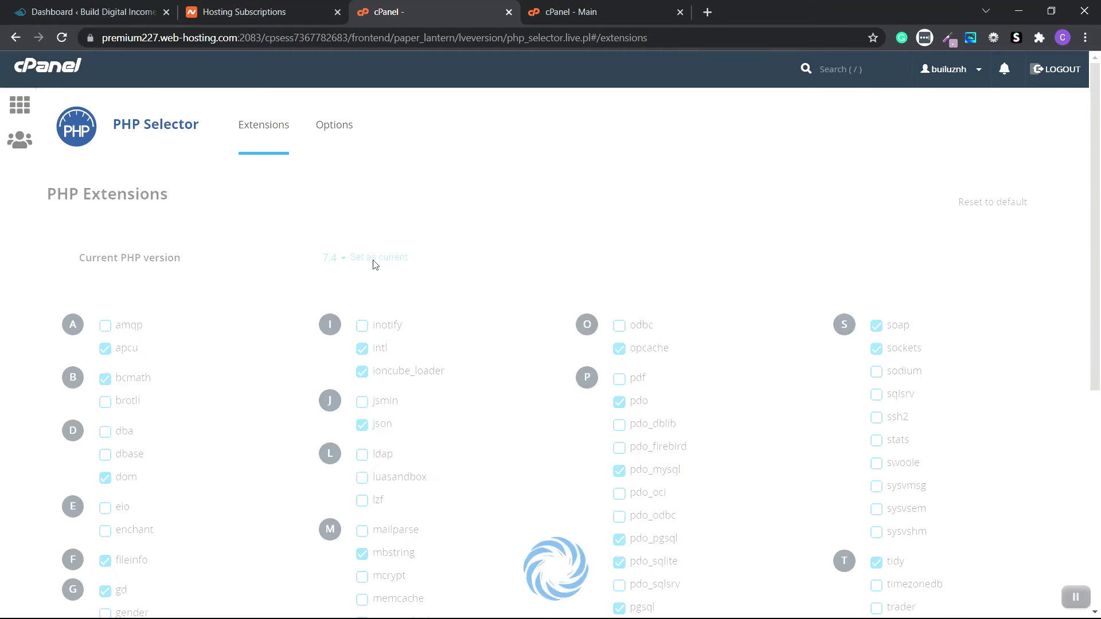
{"action": "left_click", "coordinate": [102, 14]}
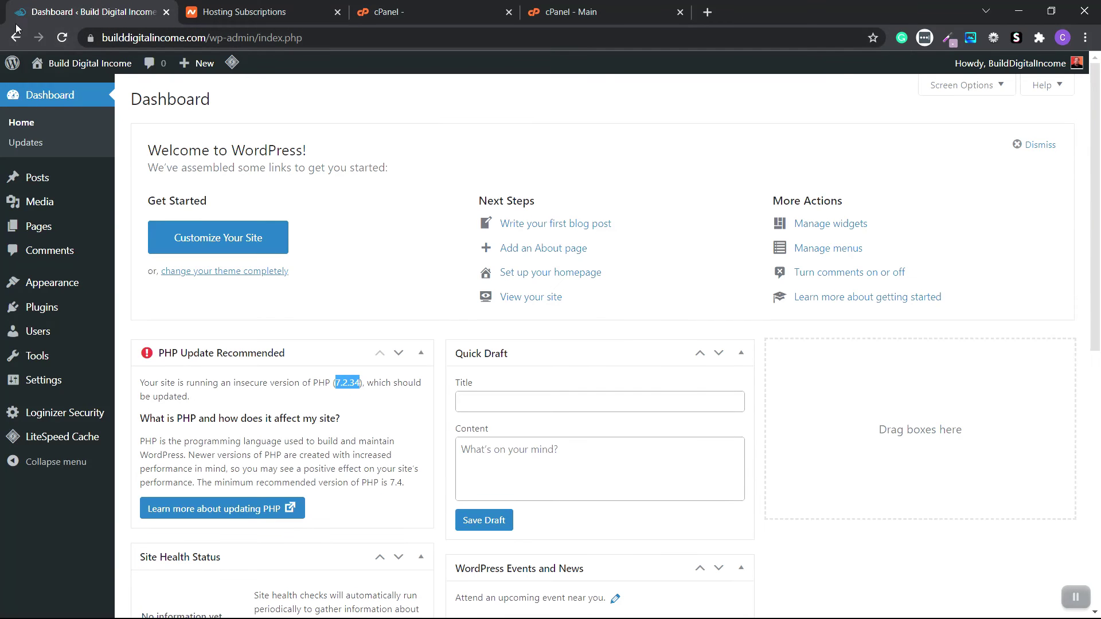
{"action": "left_click", "coordinate": [62, 38]}
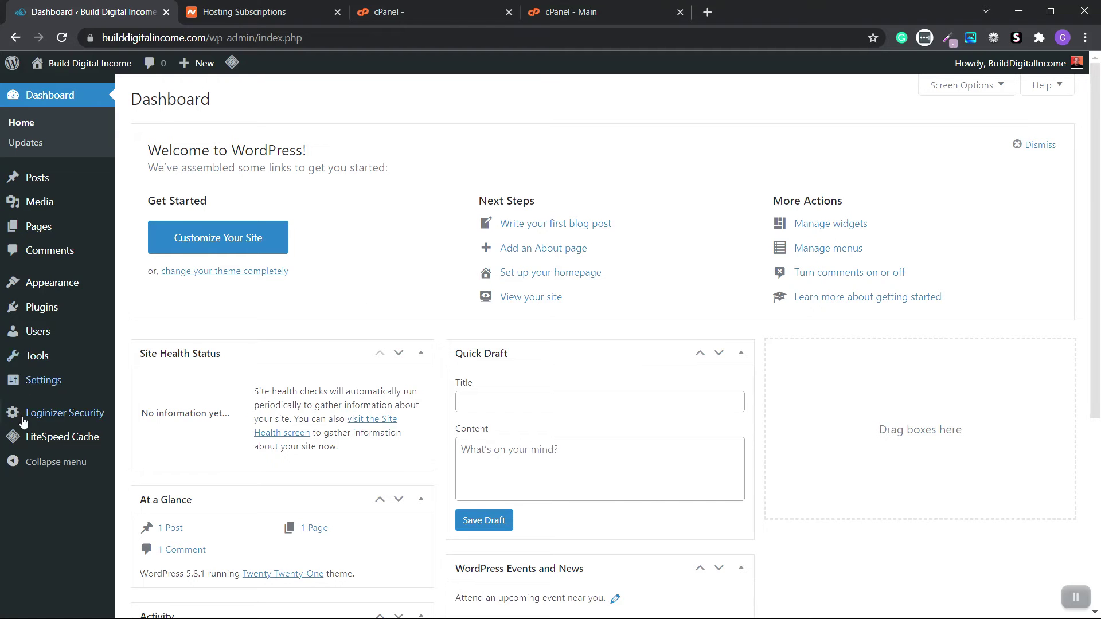
- Move the default "Hello world!" post to the trash
{"action": "mouse_move", "coordinate": [39, 184]}
{"action": "left_click", "coordinate": [153, 180]}
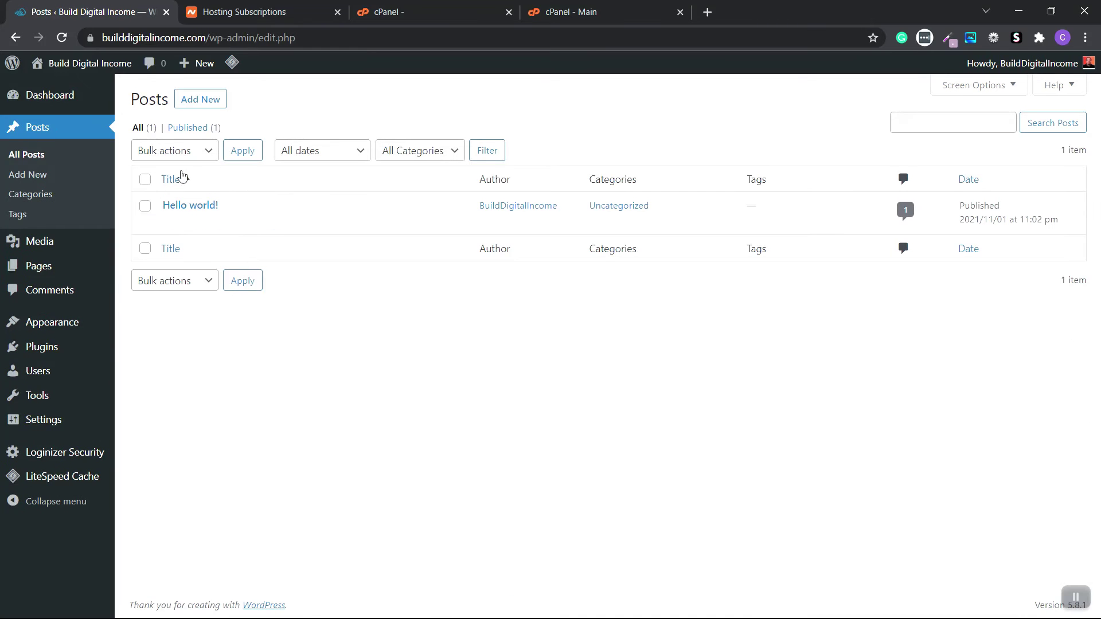
{"action": "left_click", "coordinate": [144, 181]}
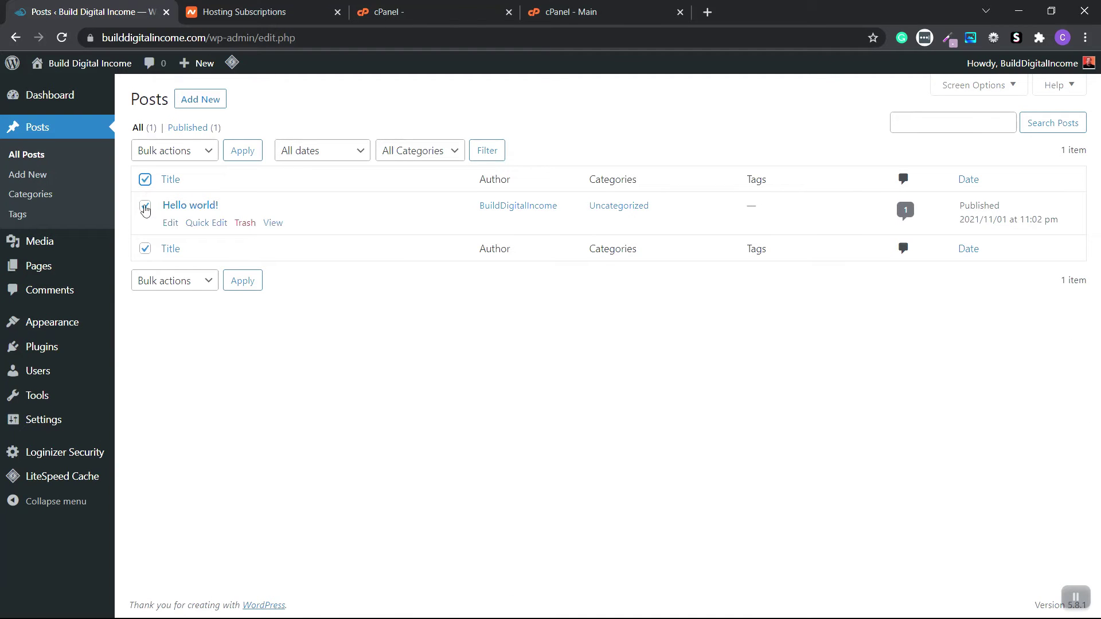
{"action": "left_click", "coordinate": [245, 223]}
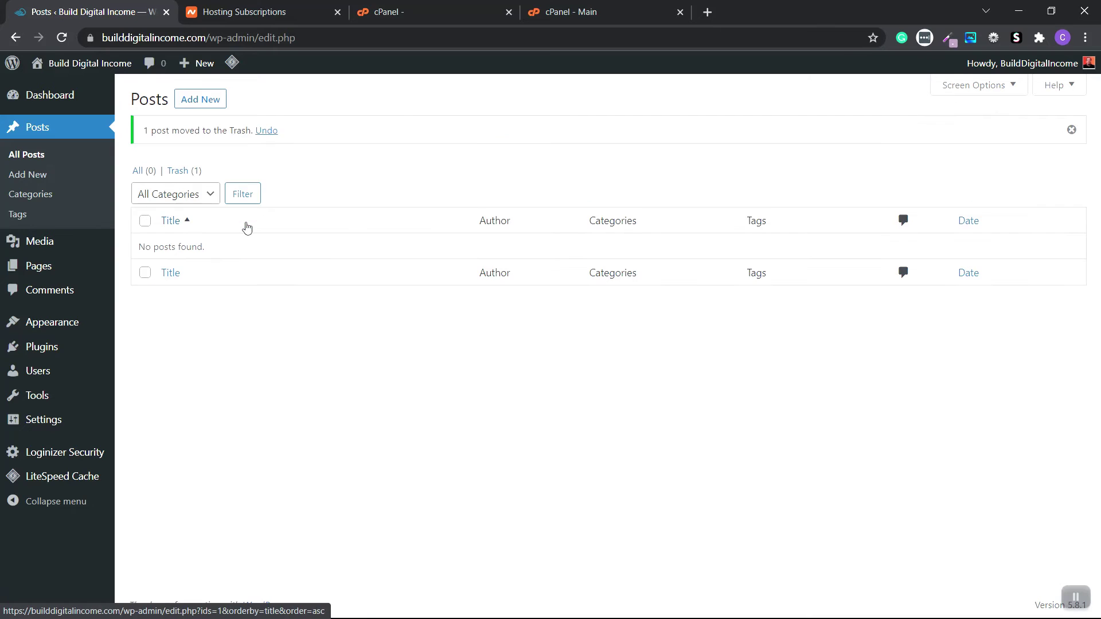
- Move the default "Sample Page" to the trash, leaving the Privacy Policy draft in place
{"action": "mouse_move", "coordinate": [37, 257]}
{"action": "left_click", "coordinate": [145, 268]}
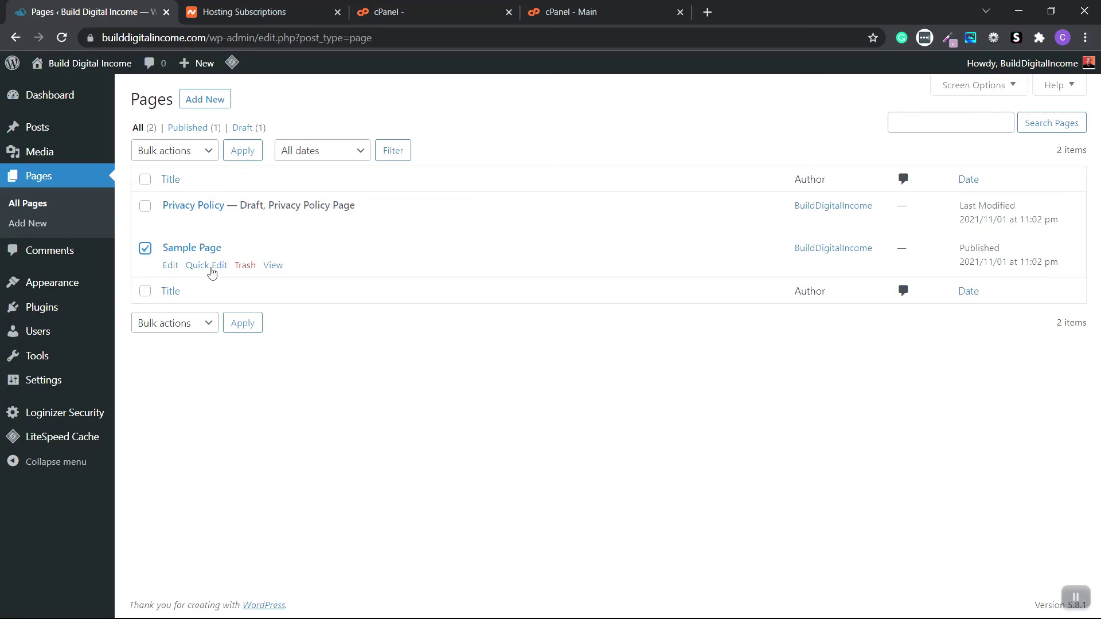
{"action": "left_click", "coordinate": [244, 265]}
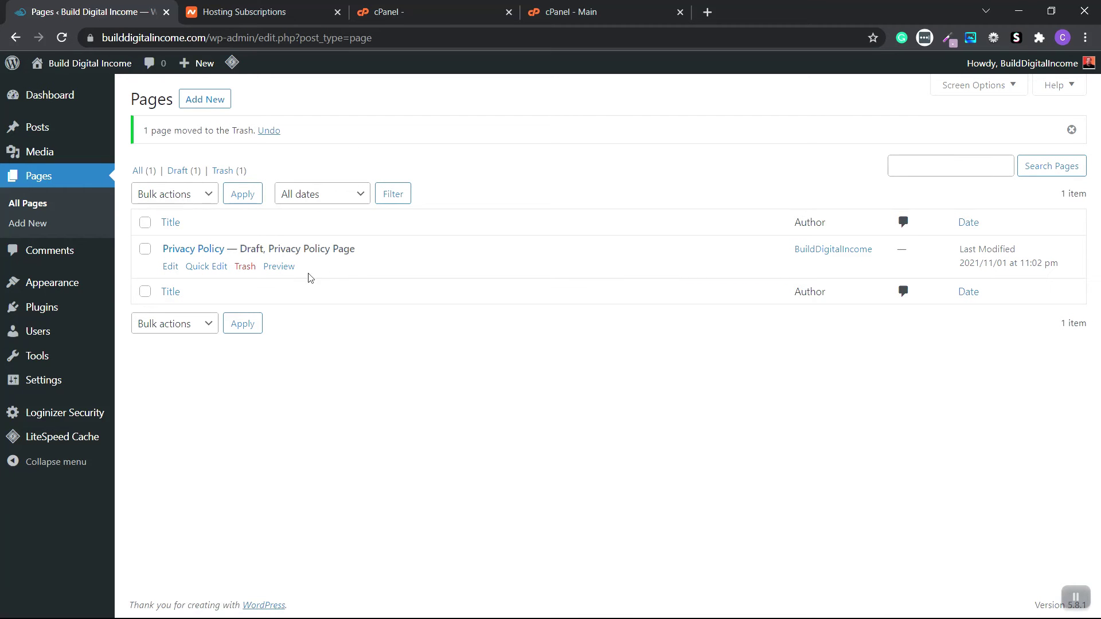
- Delete the Hello Dolly plugin from the installed plugins and confirm the deletion
{"action": "mouse_move", "coordinate": [37, 315]}
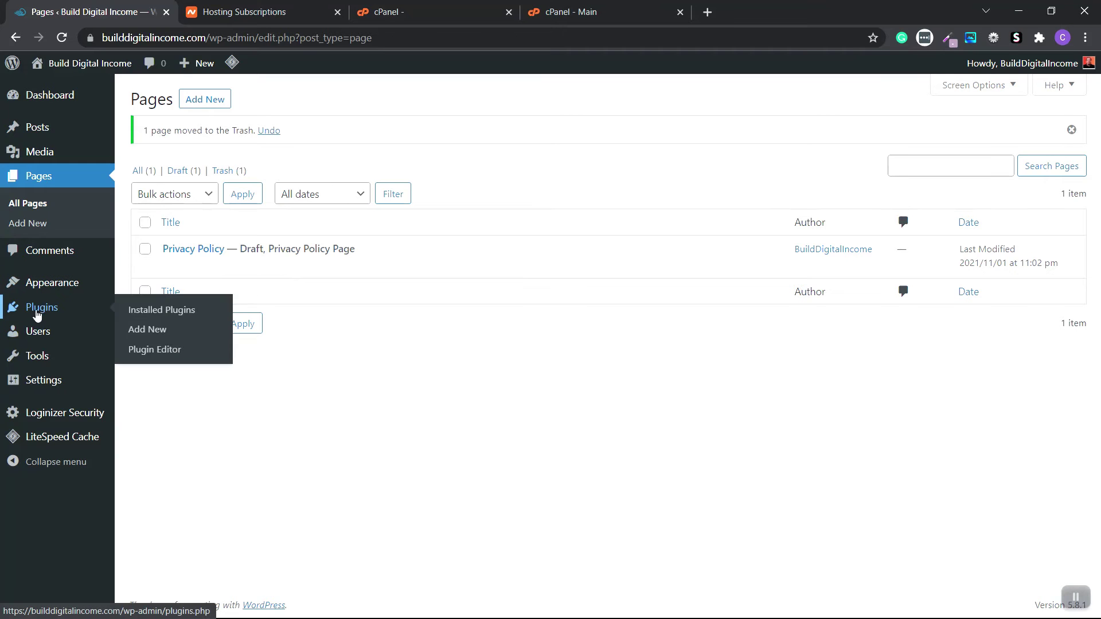
{"action": "left_click", "coordinate": [174, 313]}
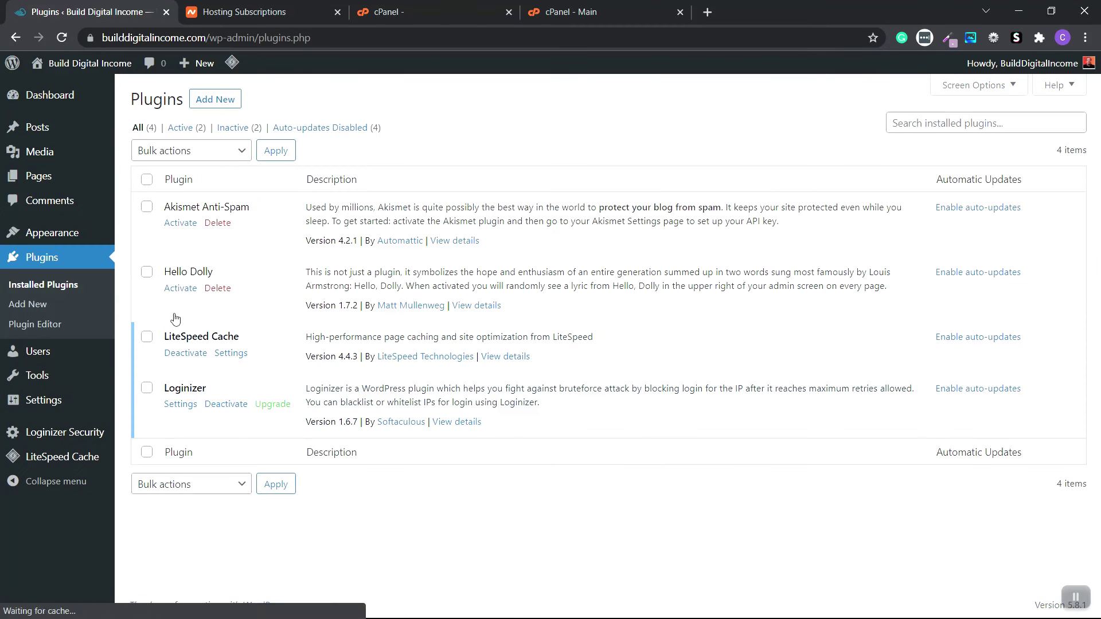
{"action": "left_click", "coordinate": [220, 292]}
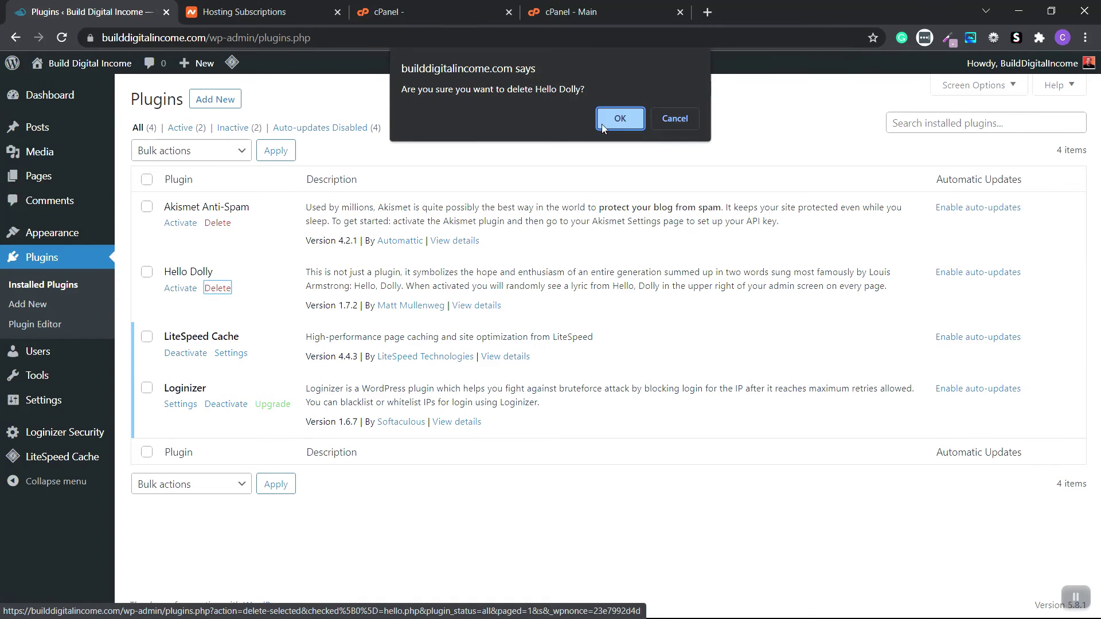
{"action": "left_click", "coordinate": [624, 117]}
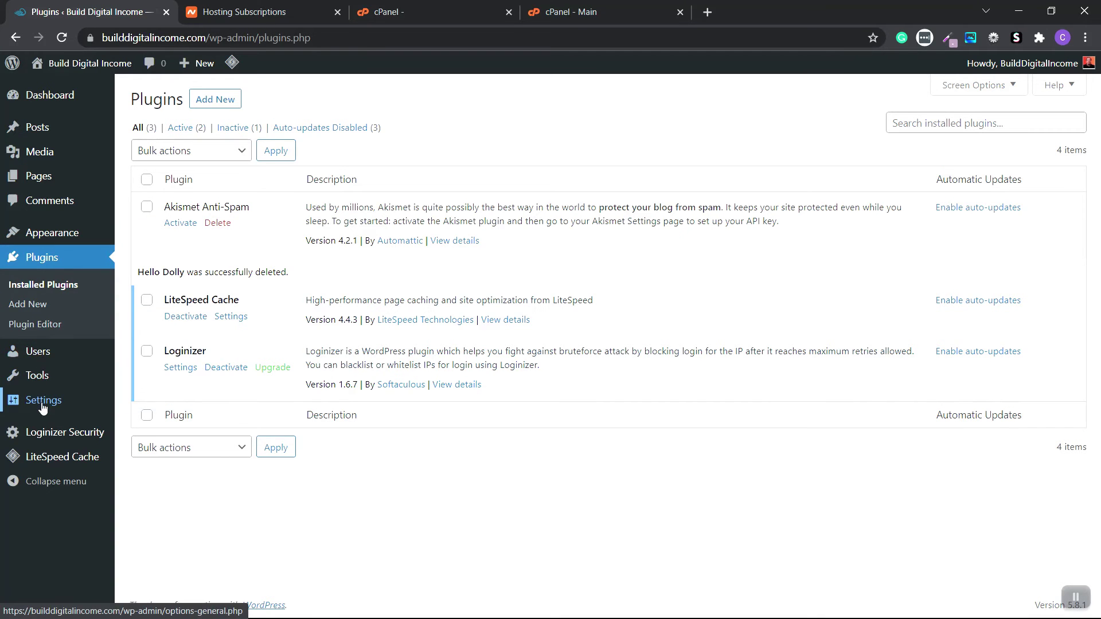
- Open the General settings, leave open registration disabled and choose Subscriber as the new user default role
{"action": "mouse_move", "coordinate": [43, 406]}
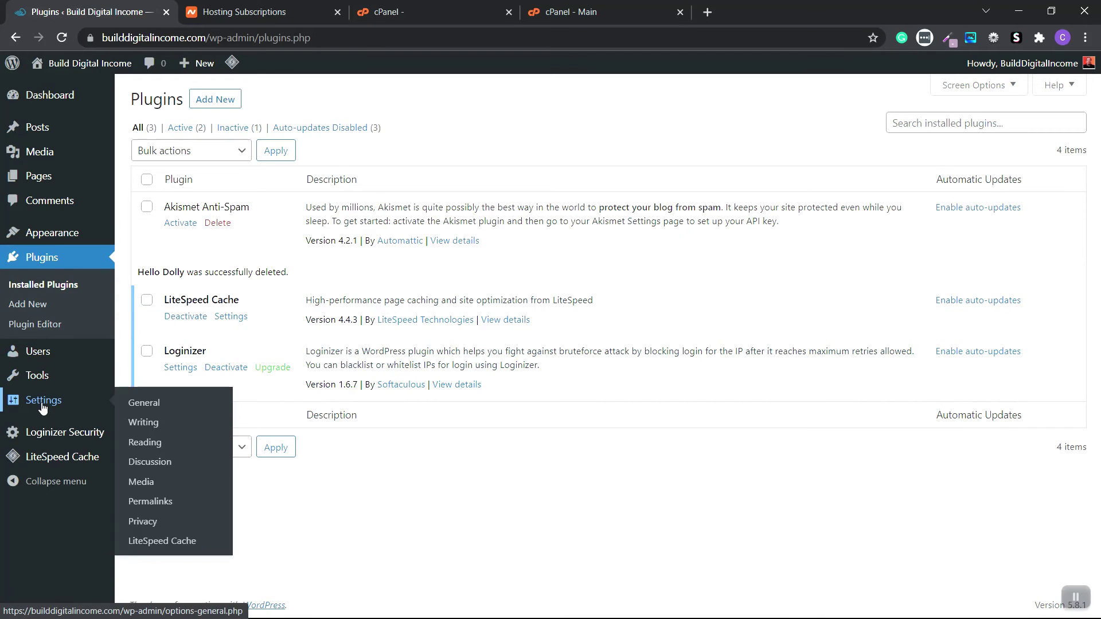
{"action": "left_click", "coordinate": [143, 403]}
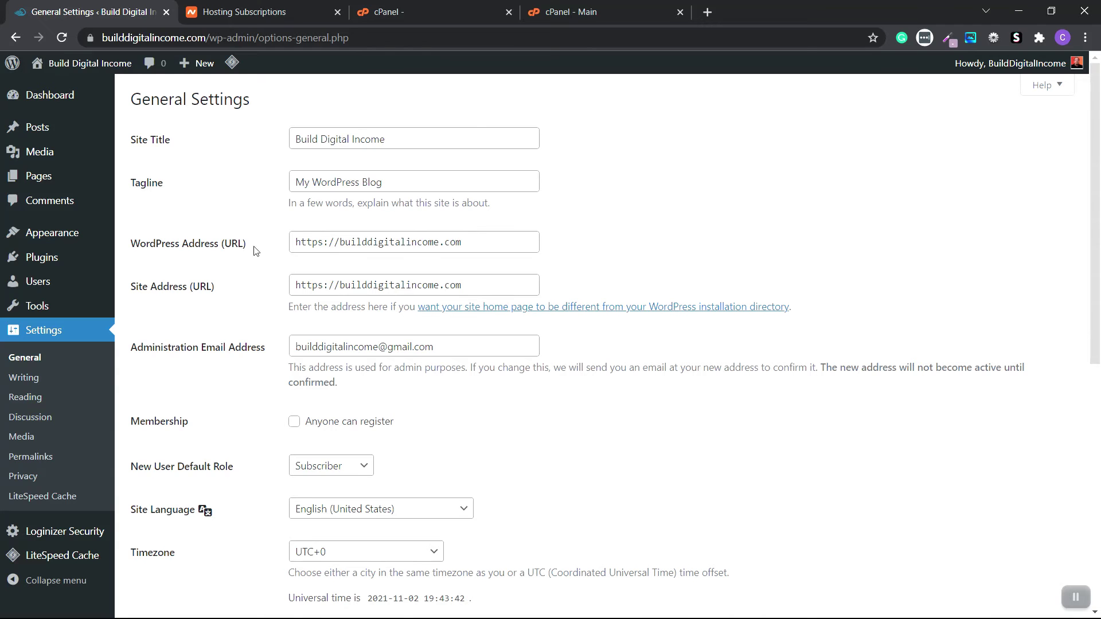
{"action": "scroll", "coordinate": [435, 229], "scroll_direction": "down", "scroll_amount": 3}
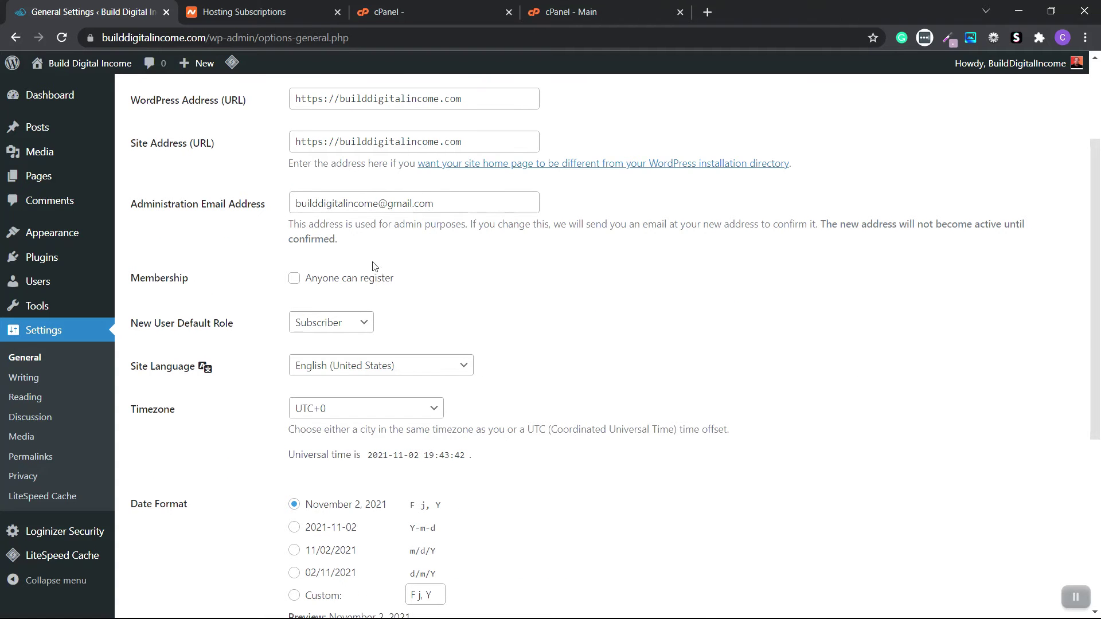
{"action": "scroll", "coordinate": [368, 245], "scroll_direction": "down", "scroll_amount": 1}
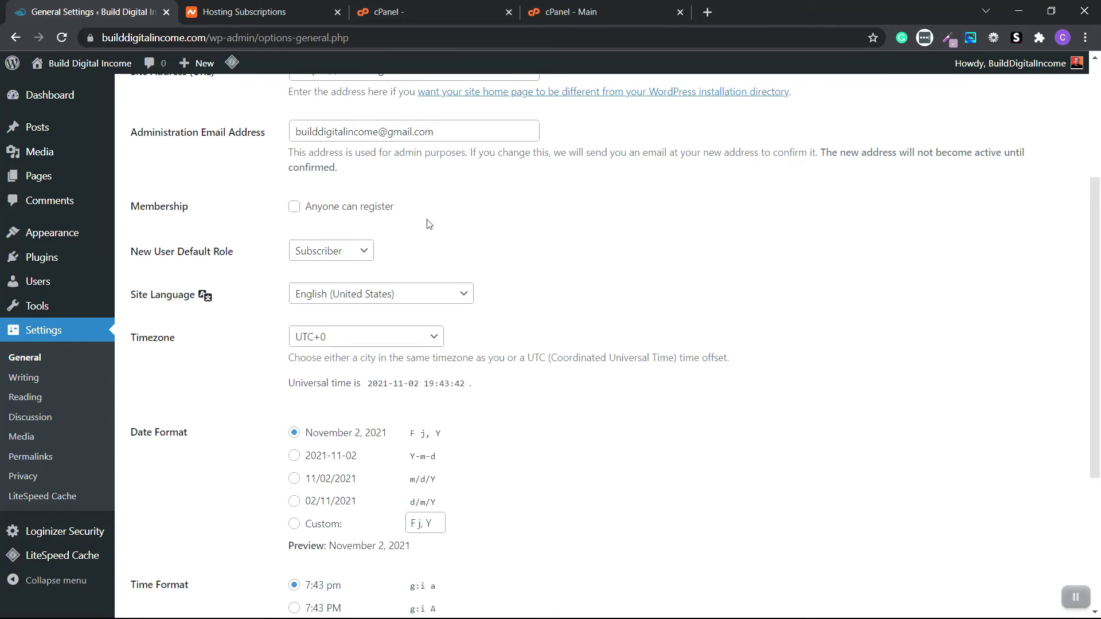
{"action": "left_click", "coordinate": [296, 209]}
{"action": "left_click", "coordinate": [297, 209]}
{"action": "left_click", "coordinate": [365, 256]}
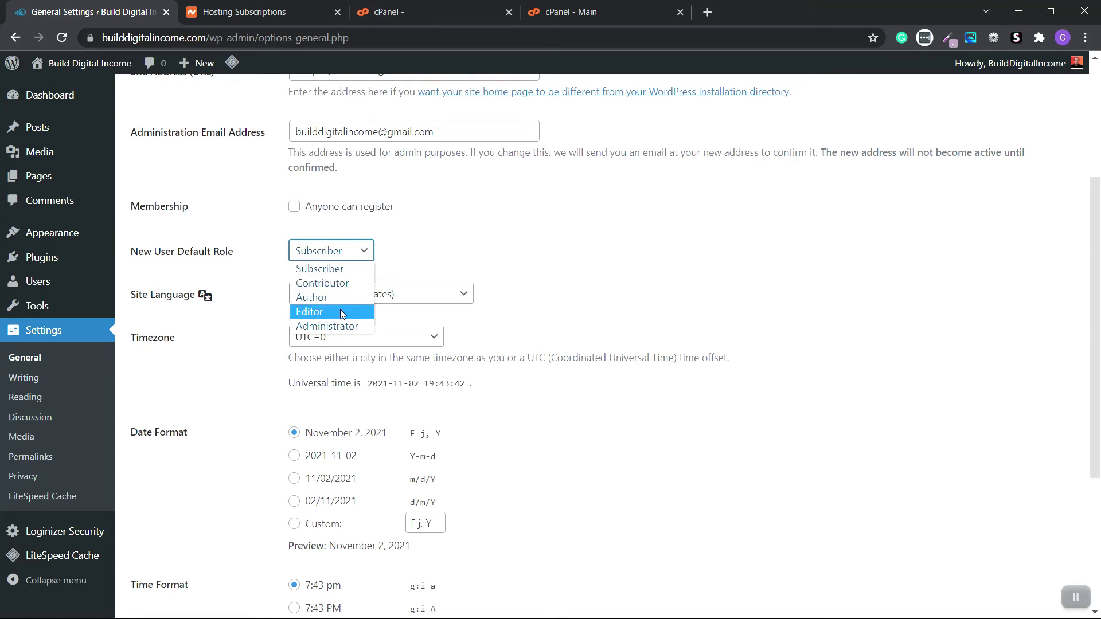
{"action": "left_click", "coordinate": [338, 271]}
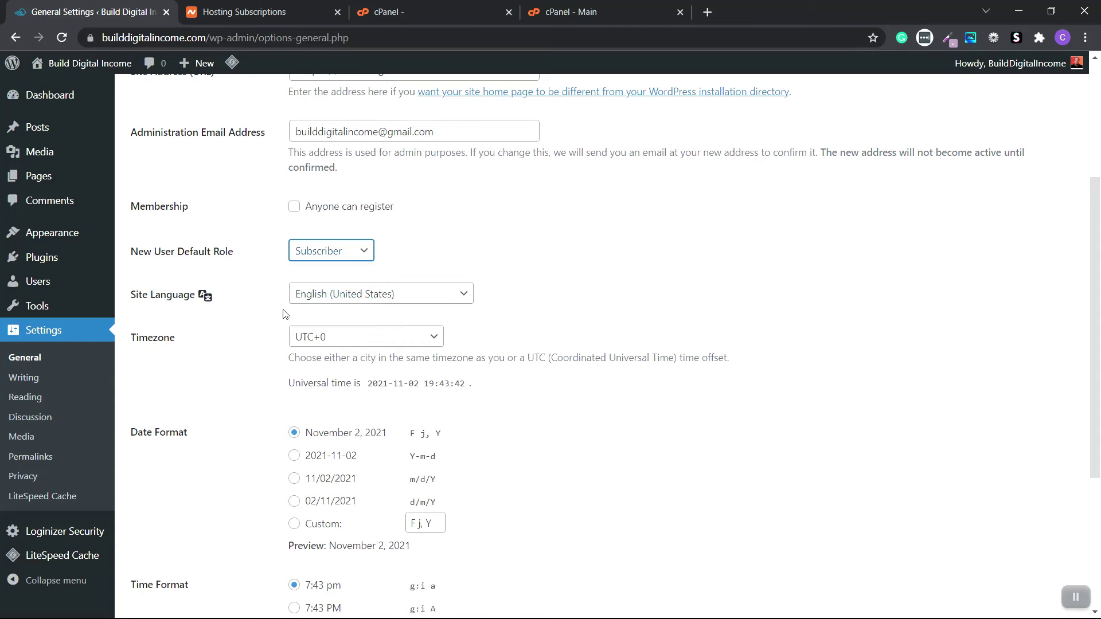
- Look through the city options available for the site's timezone
{"action": "left_click", "coordinate": [410, 336]}
{"action": "scroll", "coordinate": [378, 209], "scroll_direction": "up", "scroll_amount": 15}
{"action": "scroll", "coordinate": [378, 210], "scroll_direction": "up", "scroll_amount": 20}
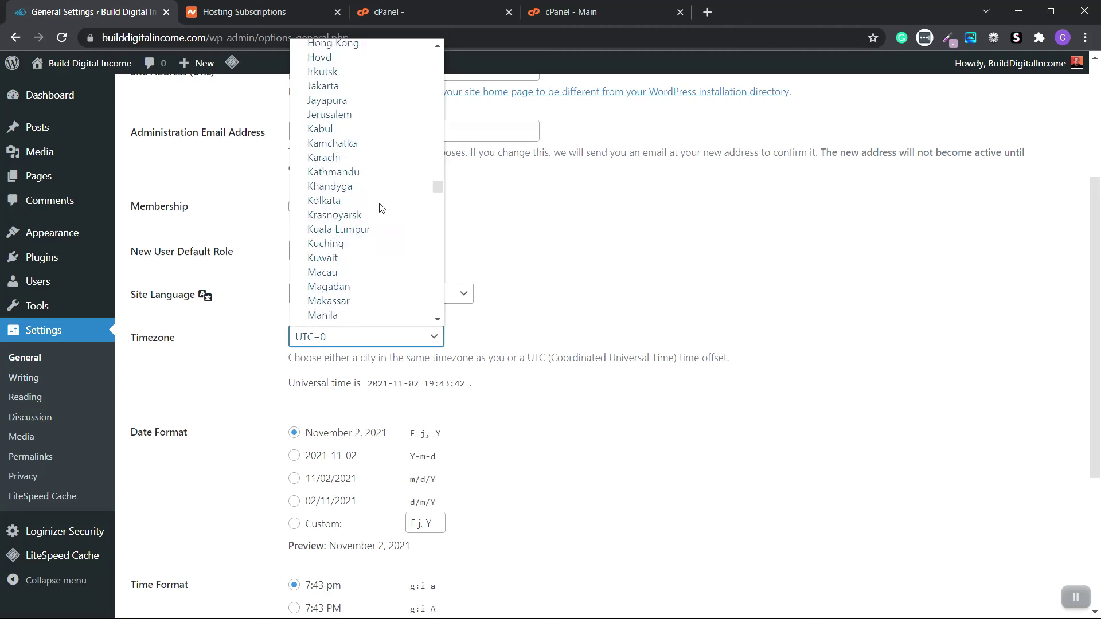
{"action": "scroll", "coordinate": [337, 230], "scroll_direction": "down", "scroll_amount": 4}
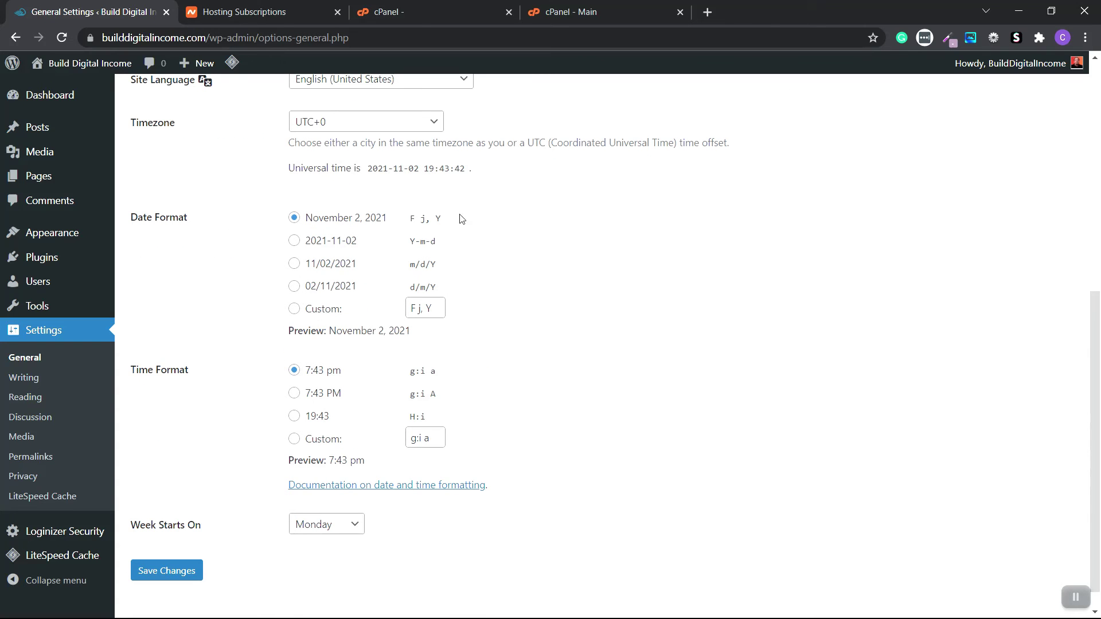
- Choose Monday as the day the week starts on and save the General settings
{"action": "scroll", "coordinate": [440, 327], "scroll_direction": "down", "scroll_amount": 1}
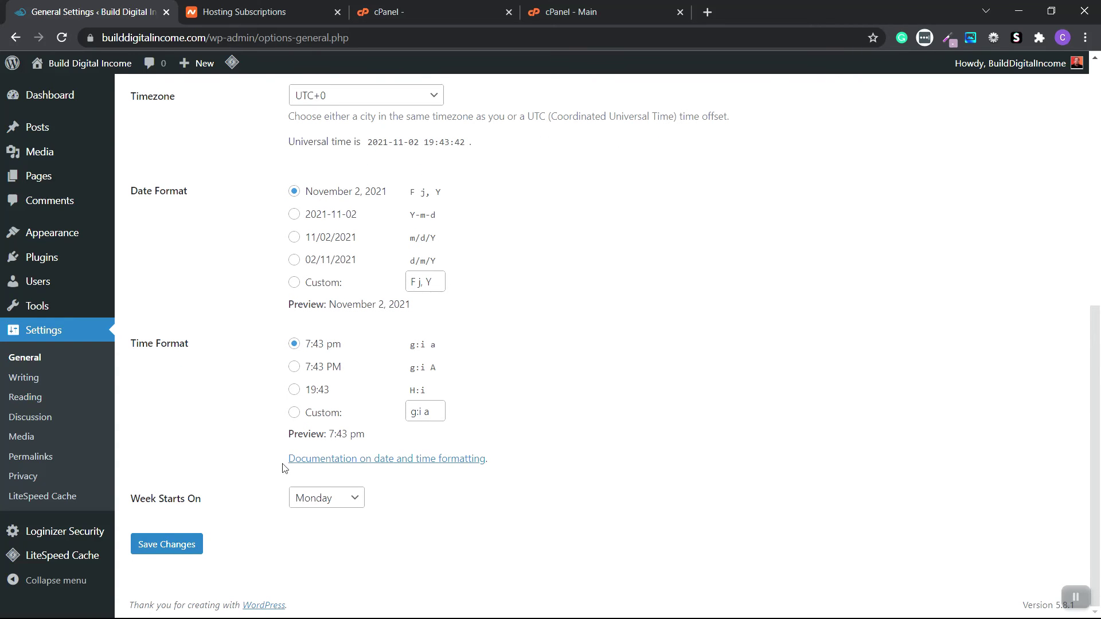
{"action": "left_click", "coordinate": [360, 499]}
{"action": "left_click", "coordinate": [341, 531]}
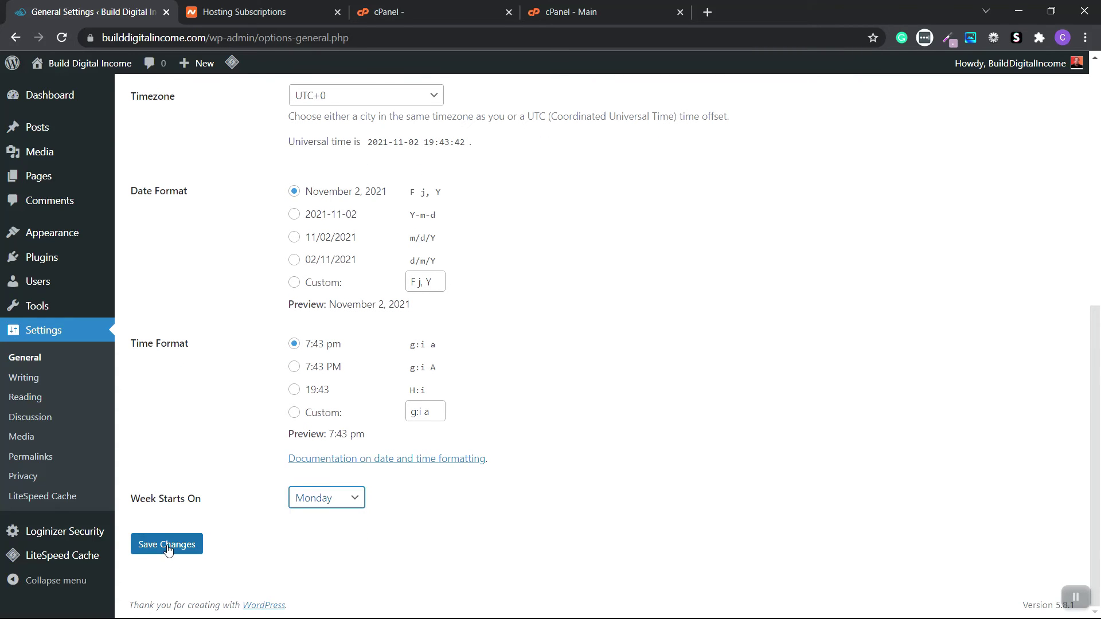
{"action": "left_click", "coordinate": [167, 548]}
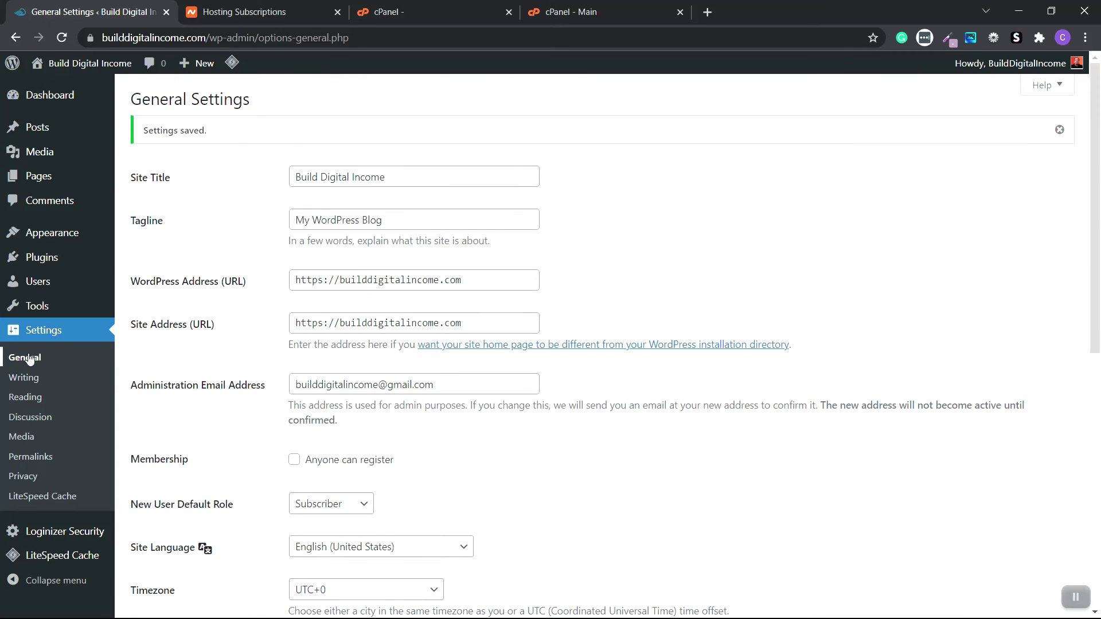
- Open the Writing settings, keep Uncategorized as the default post category and Standard as the default post format, and save
{"action": "left_click", "coordinate": [24, 377]}
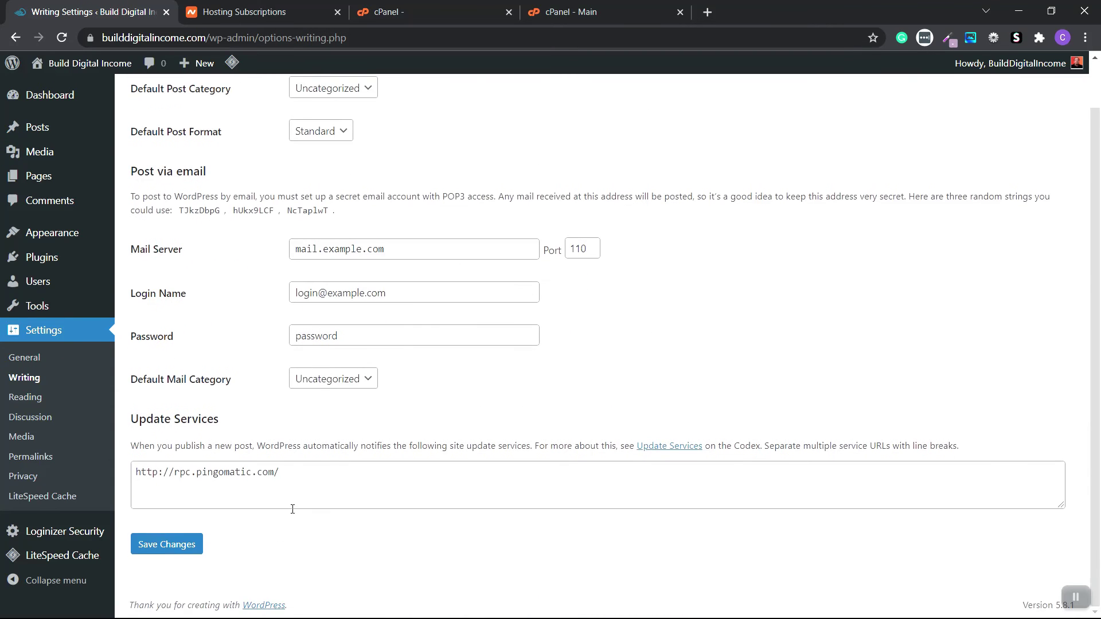
{"action": "scroll", "coordinate": [304, 464], "scroll_direction": "up", "scroll_amount": 1}
{"action": "left_click", "coordinate": [370, 145]}
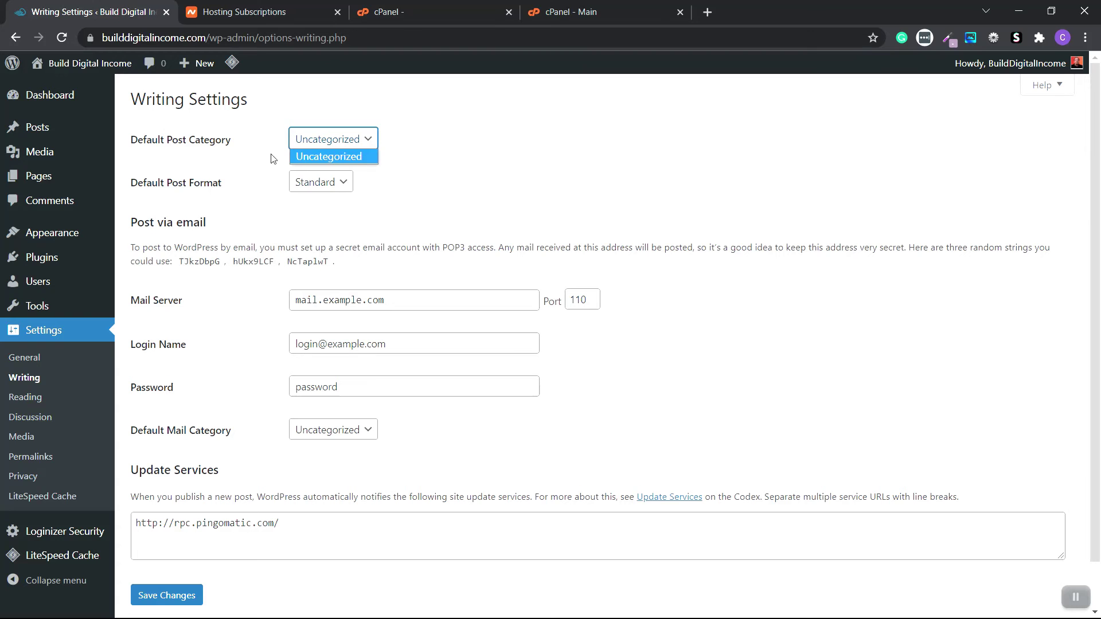
{"action": "left_click", "coordinate": [293, 181]}
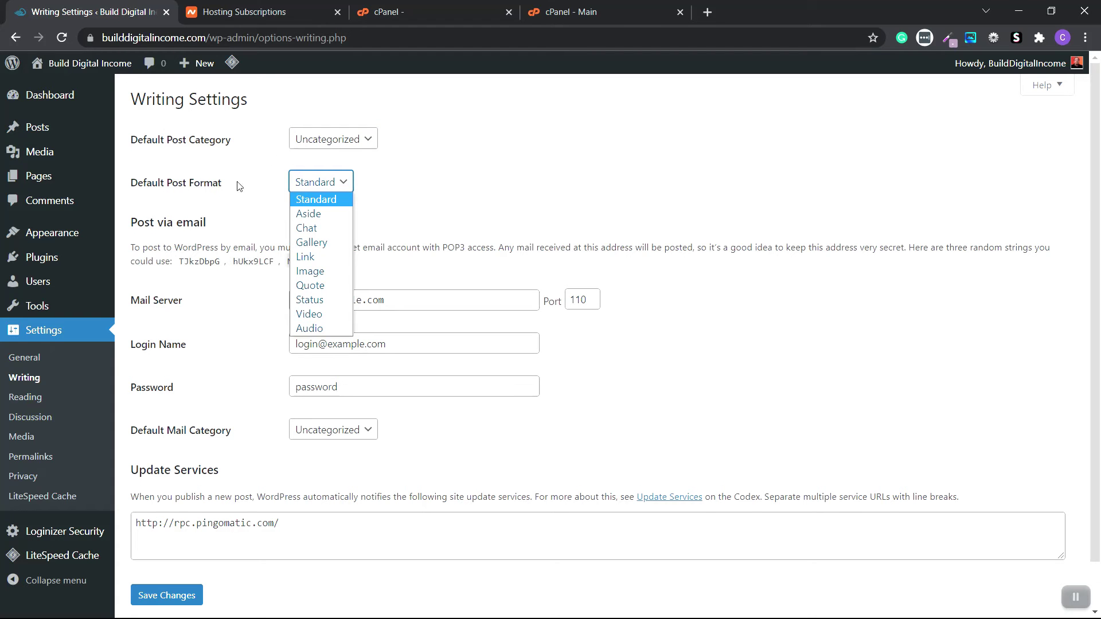
{"action": "left_click", "coordinate": [318, 204]}
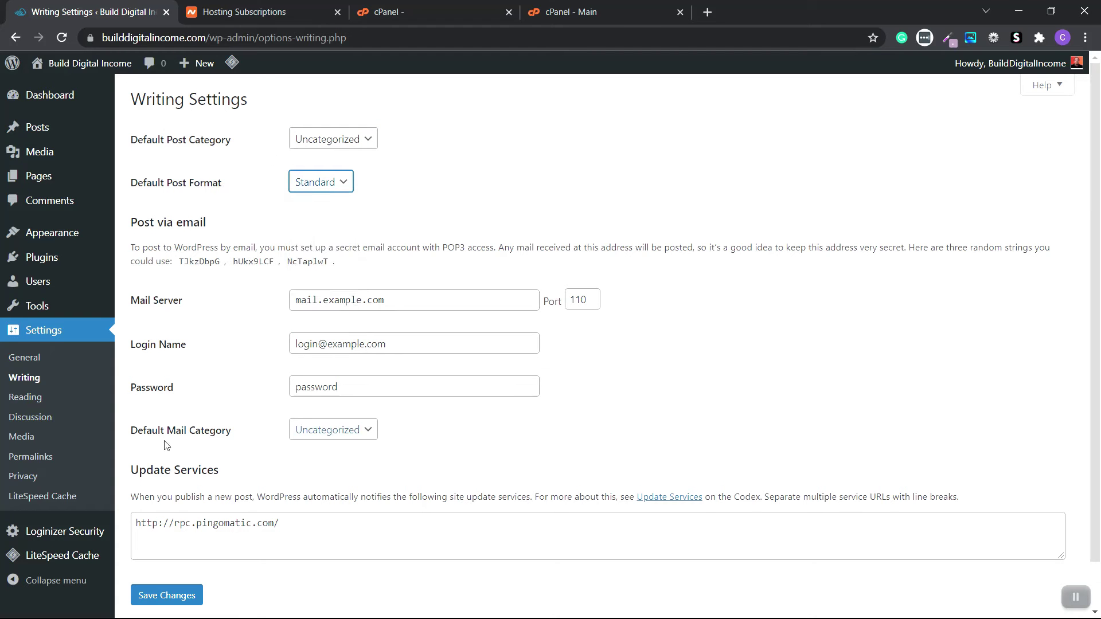
{"action": "scroll", "coordinate": [280, 464], "scroll_direction": "down", "scroll_amount": 2}
{"action": "left_click", "coordinate": [159, 549]}
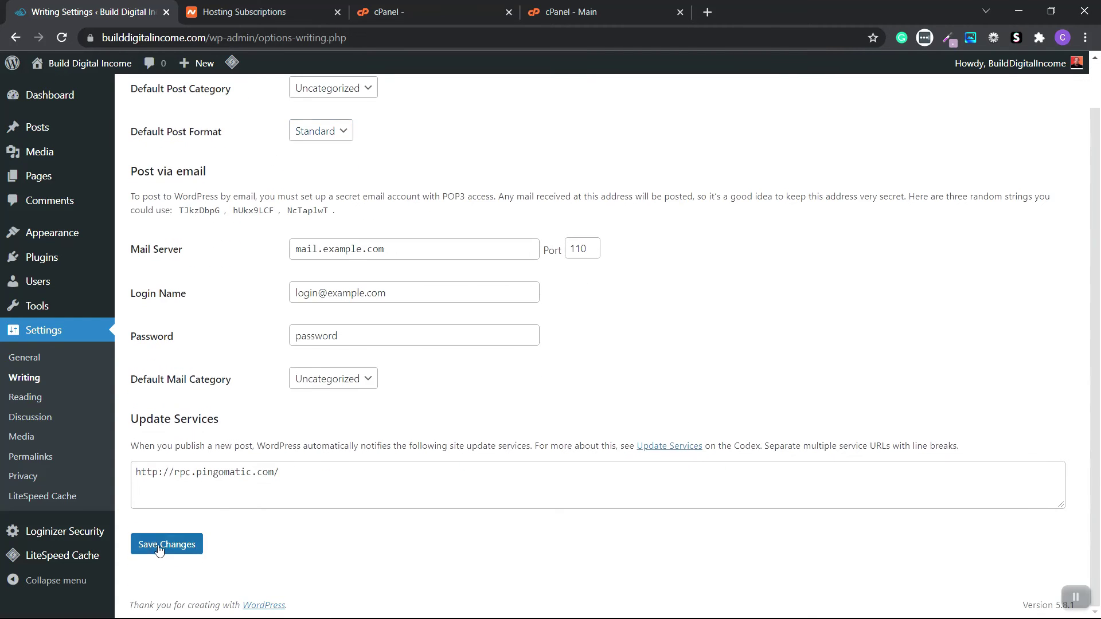
- Open the Reading settings, leave the option discouraging search engines from indexing the site disabled, and save
{"action": "left_click", "coordinate": [24, 399]}
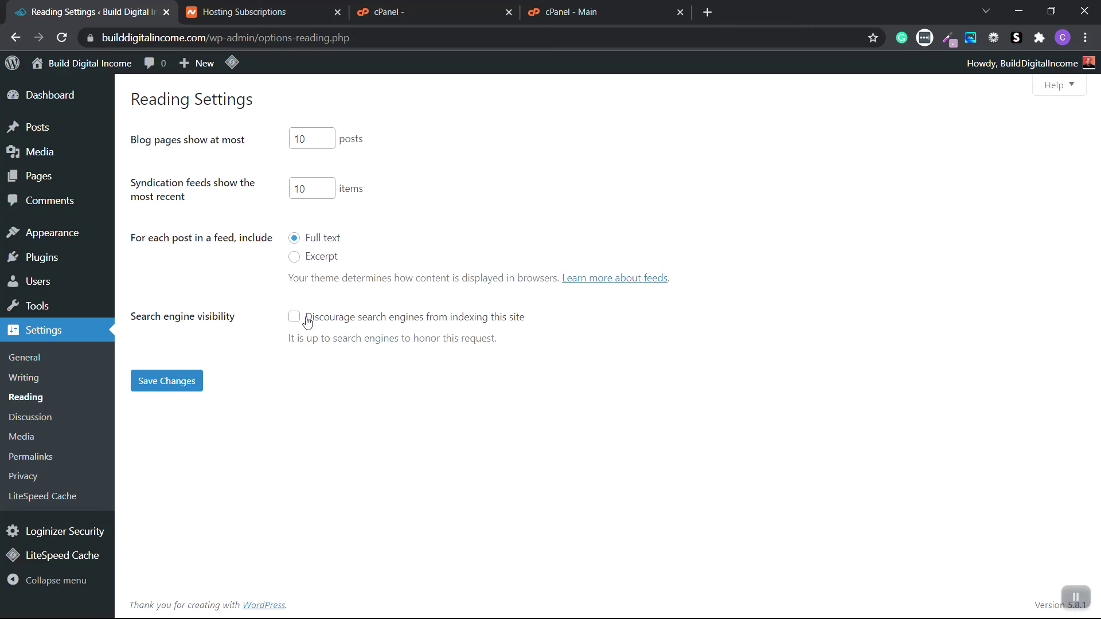
{"action": "left_click", "coordinate": [151, 382]}
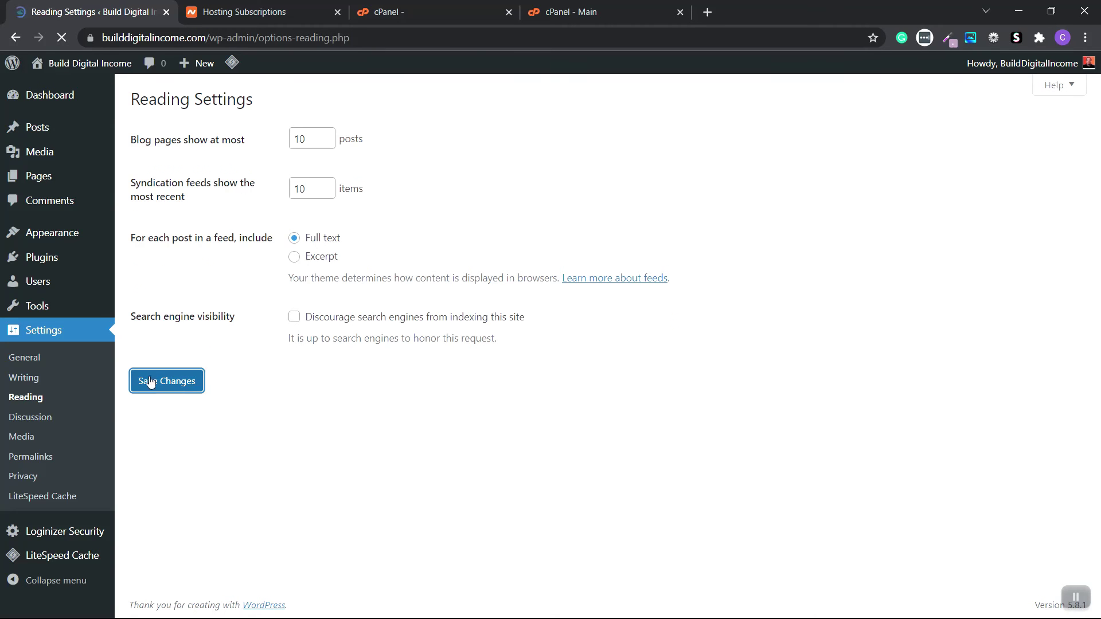
- Review the Discussion settings from the default post settings through comment moderation to the avatar options, and save them with their defaults
{"action": "left_click", "coordinate": [32, 415]}
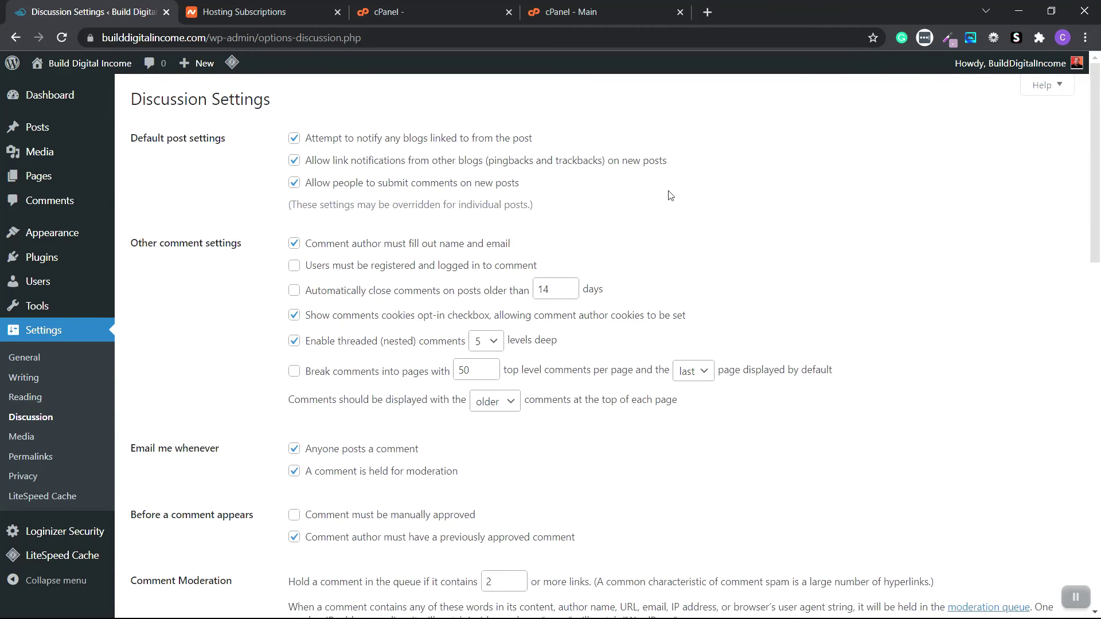
{"action": "scroll", "coordinate": [278, 304], "scroll_direction": "down", "scroll_amount": 2}
{"action": "scroll", "coordinate": [305, 407], "scroll_direction": "up", "scroll_amount": 2}
{"action": "scroll", "coordinate": [362, 269], "scroll_direction": "down", "scroll_amount": 6}
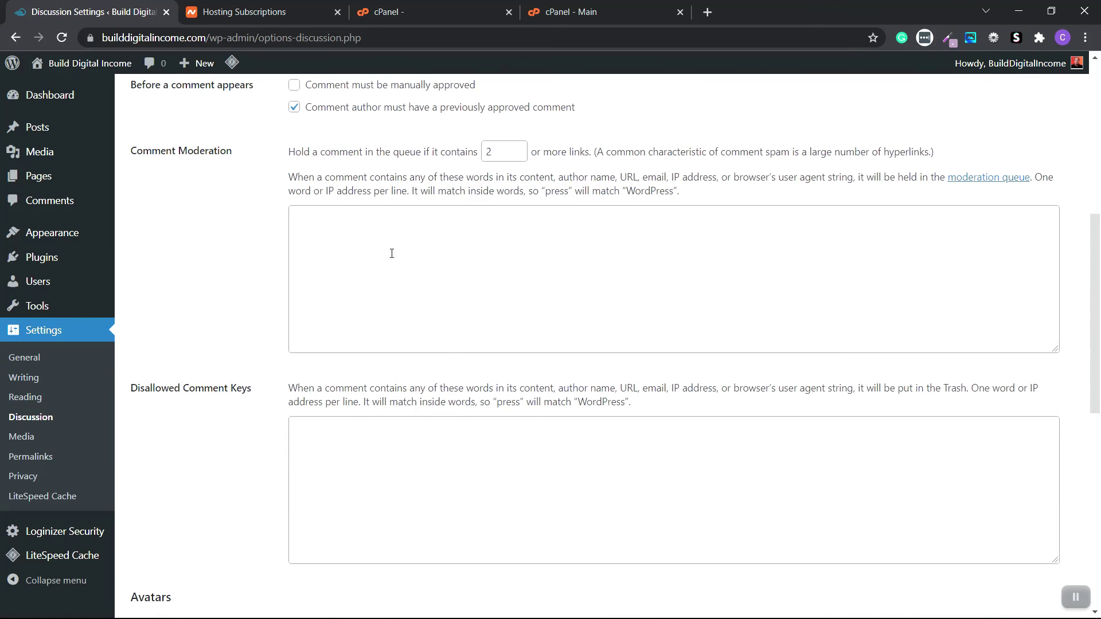
{"action": "scroll", "coordinate": [392, 254], "scroll_direction": "down", "scroll_amount": 6}
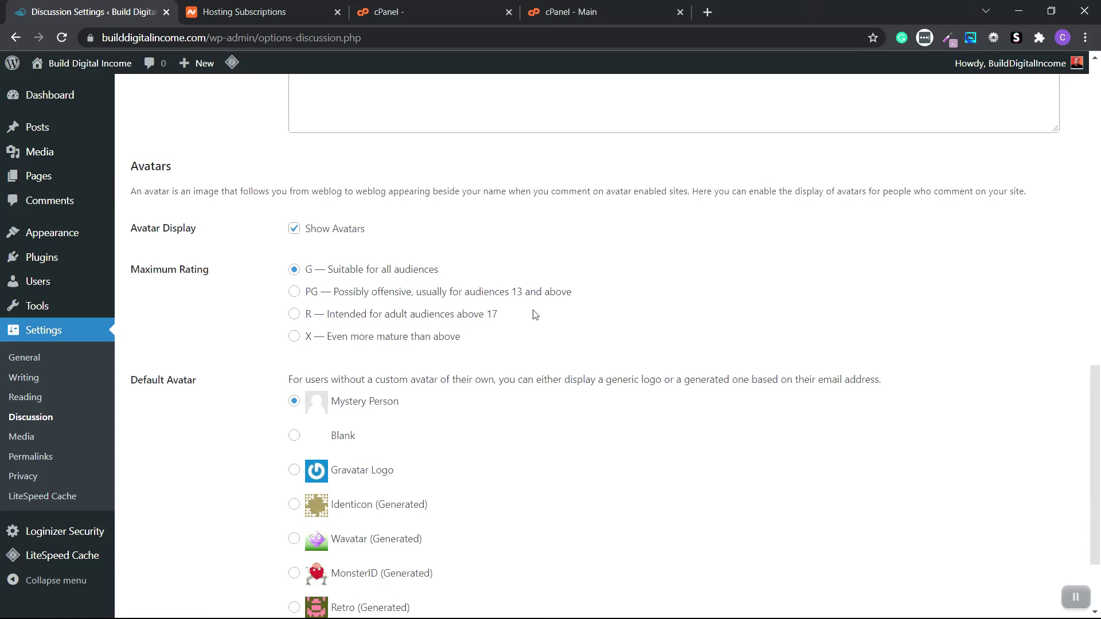
{"action": "scroll", "coordinate": [530, 312], "scroll_direction": "down", "scroll_amount": 3}
{"action": "left_click", "coordinate": [167, 544]}
- Open the Media settings and save them with the default image sizes and month- and year-based upload folders
{"action": "left_click", "coordinate": [21, 437]}
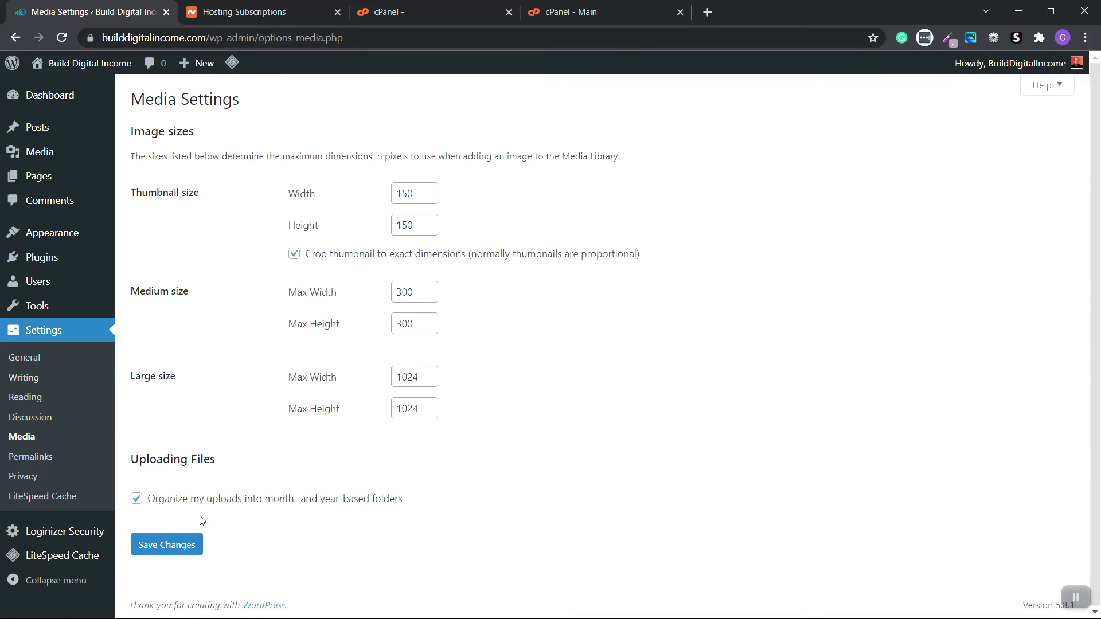
{"action": "left_click", "coordinate": [155, 537]}
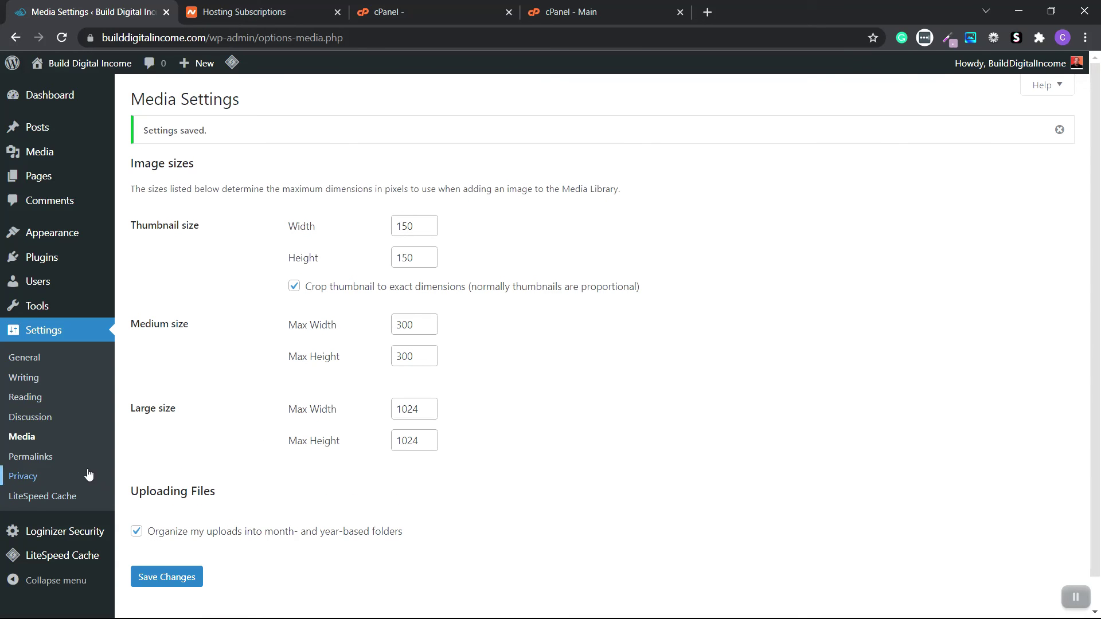
- Set the site's permalink structure to Post name and save the Permalink settings
{"action": "left_click", "coordinate": [19, 462]}
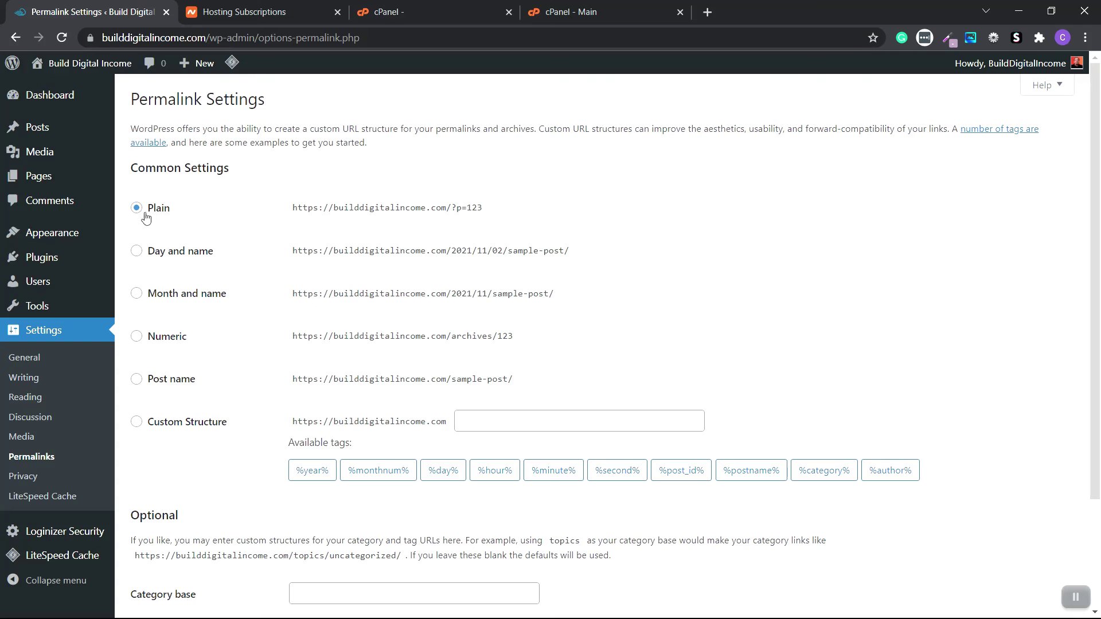
{"action": "left_click", "coordinate": [137, 379]}
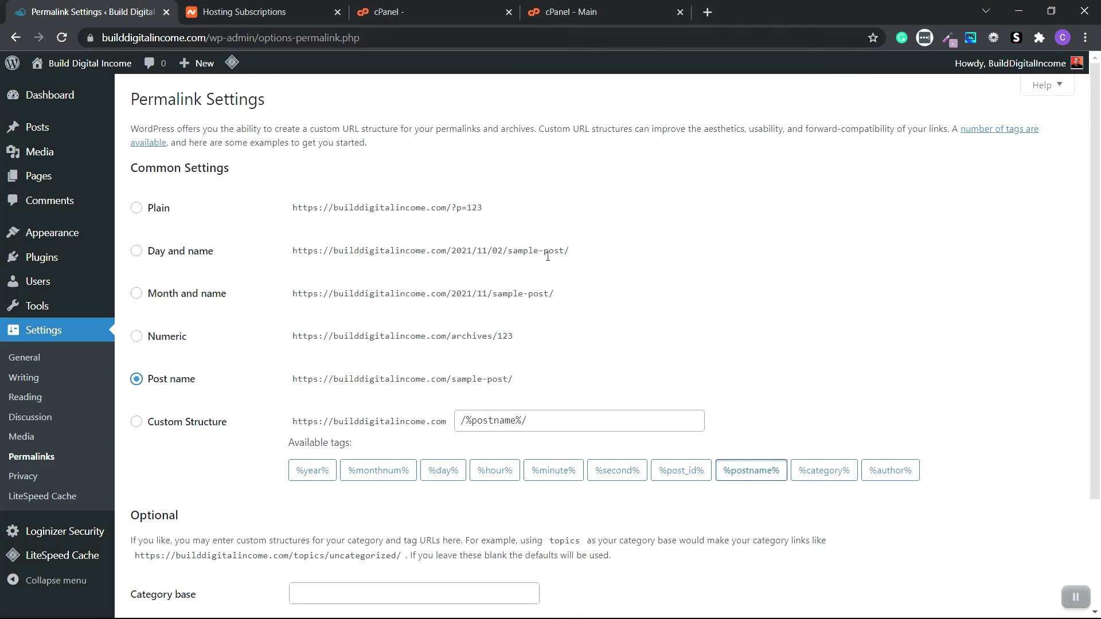
{"action": "scroll", "coordinate": [496, 309], "scroll_direction": "down", "scroll_amount": 3}
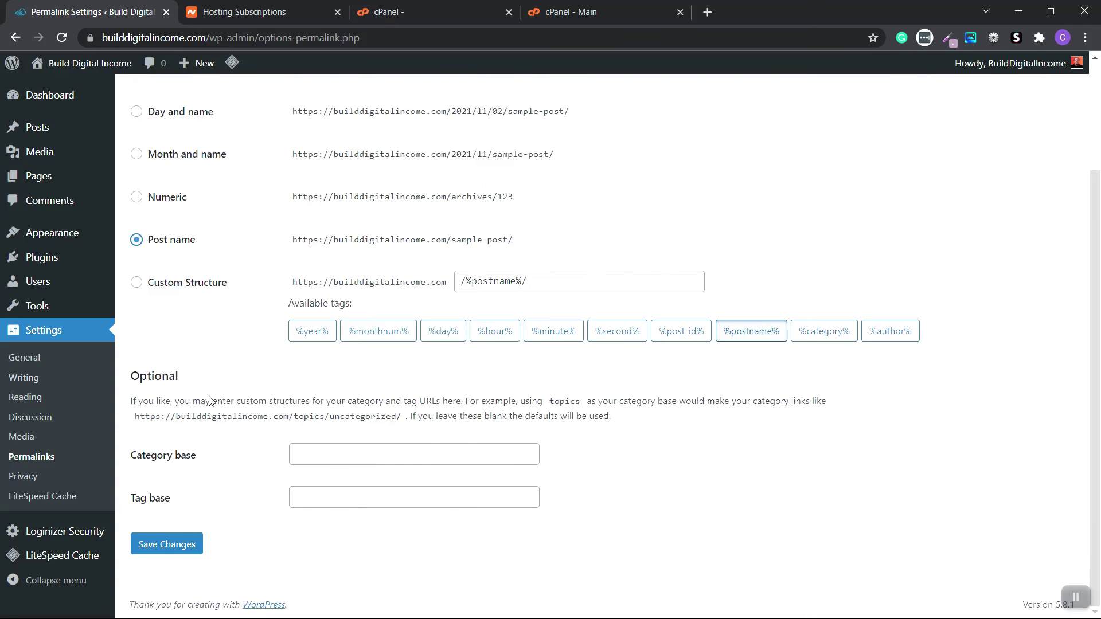
{"action": "left_click", "coordinate": [167, 545]}
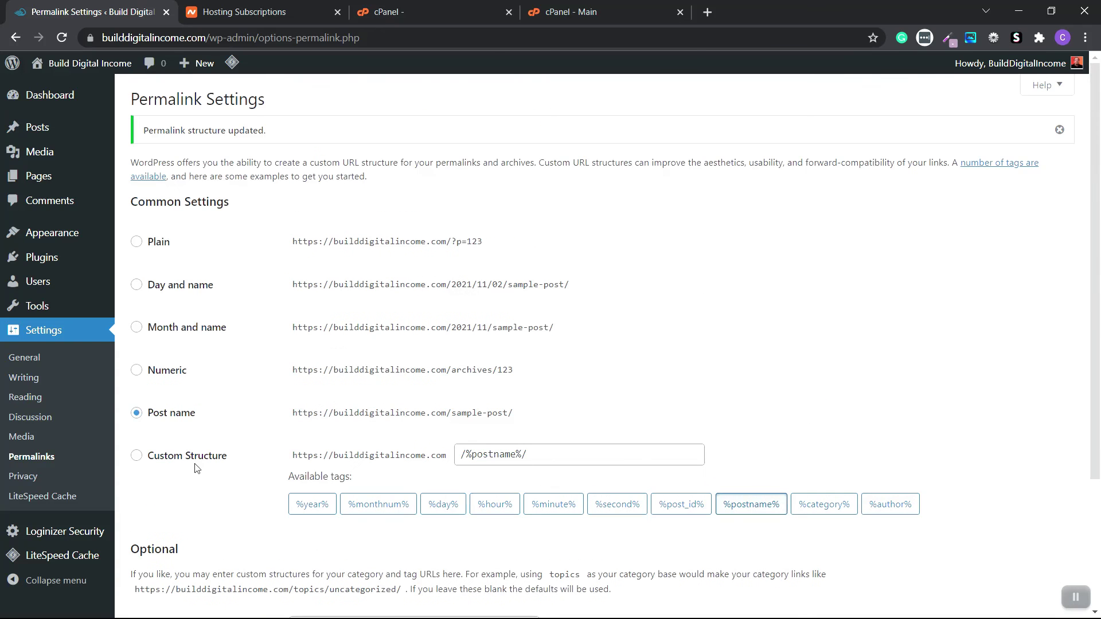
- View the site's Privacy settings page with the Privacy Policy page options
{"action": "left_click", "coordinate": [18, 481]}
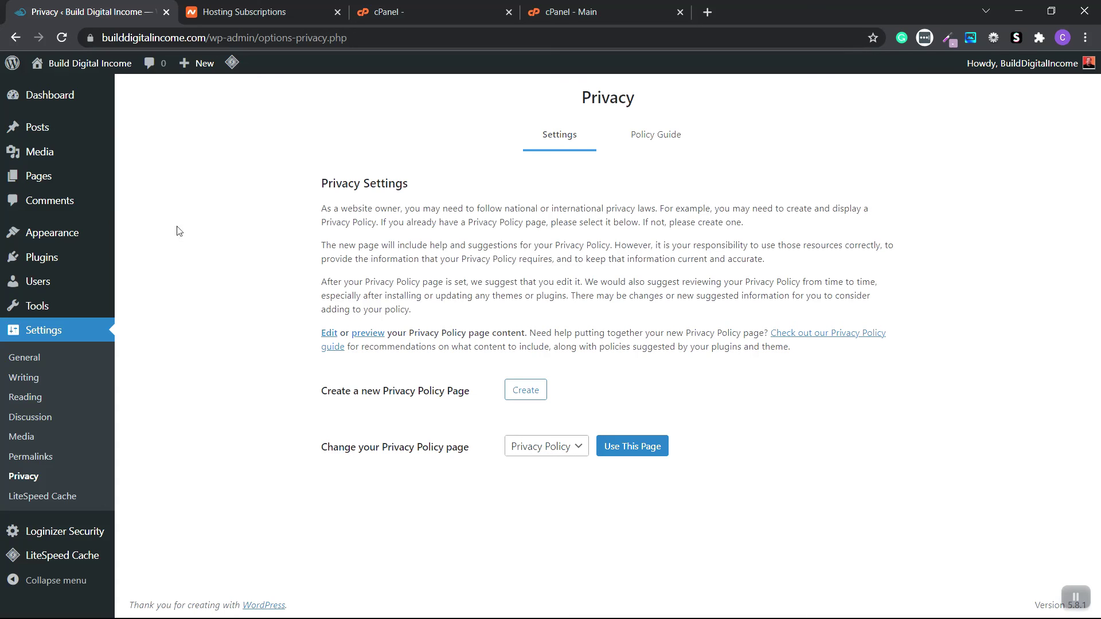
- Look over the widgets on the dashboard home page and open the WordPress Updates page to check for available updates
{"action": "mouse_move", "coordinate": [45, 108]}
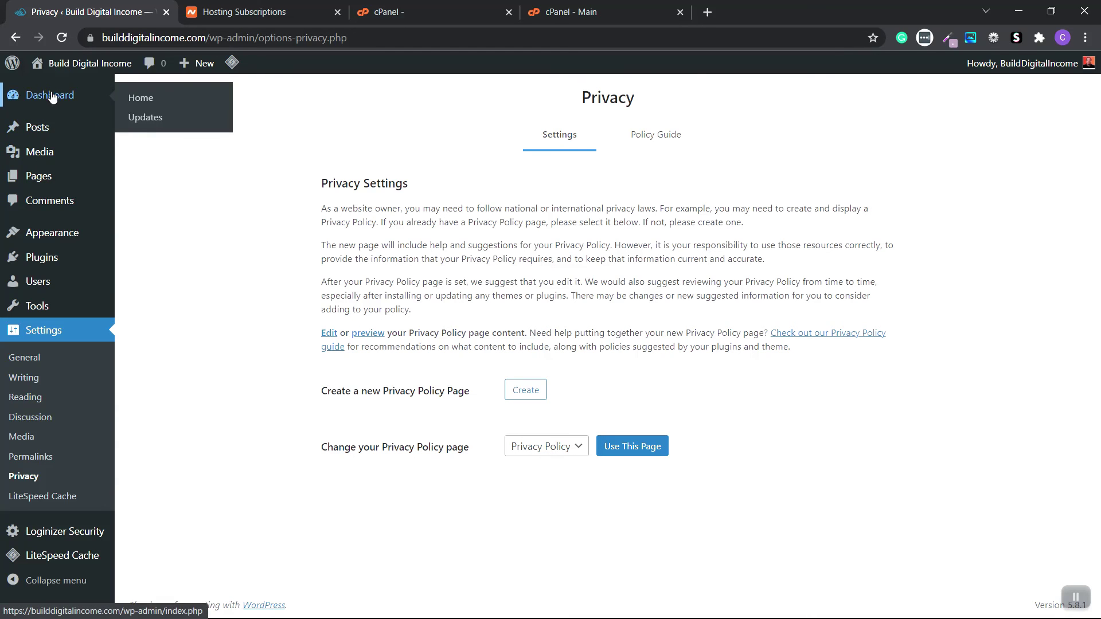
{"action": "left_click", "coordinate": [141, 101]}
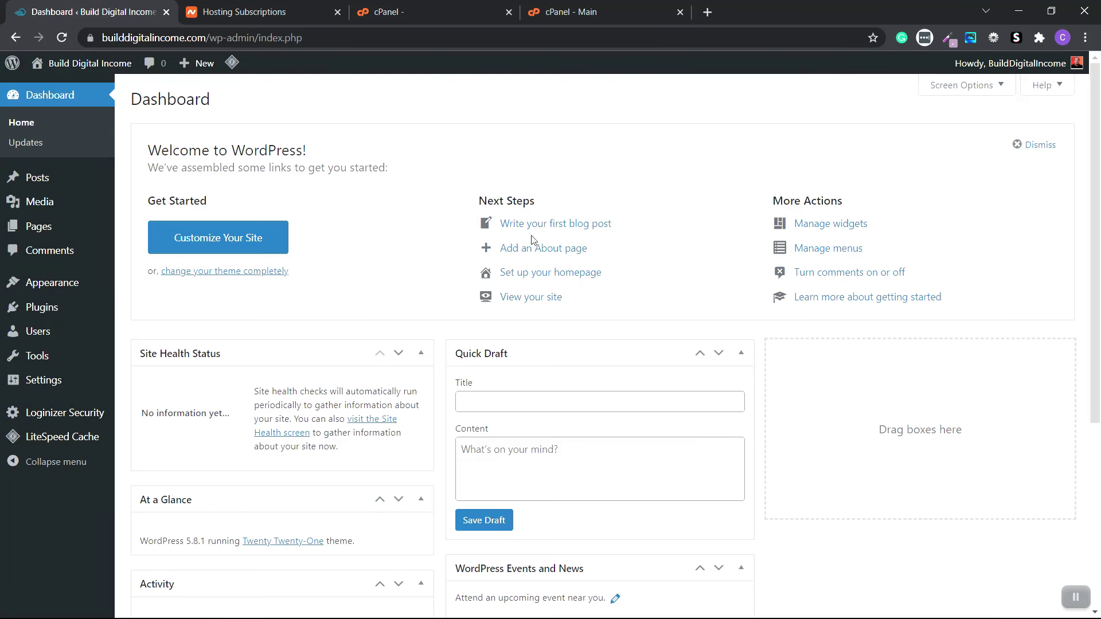
{"action": "scroll", "coordinate": [427, 284], "scroll_direction": "down", "scroll_amount": 8}
{"action": "scroll", "coordinate": [450, 313], "scroll_direction": "up", "scroll_amount": 10}
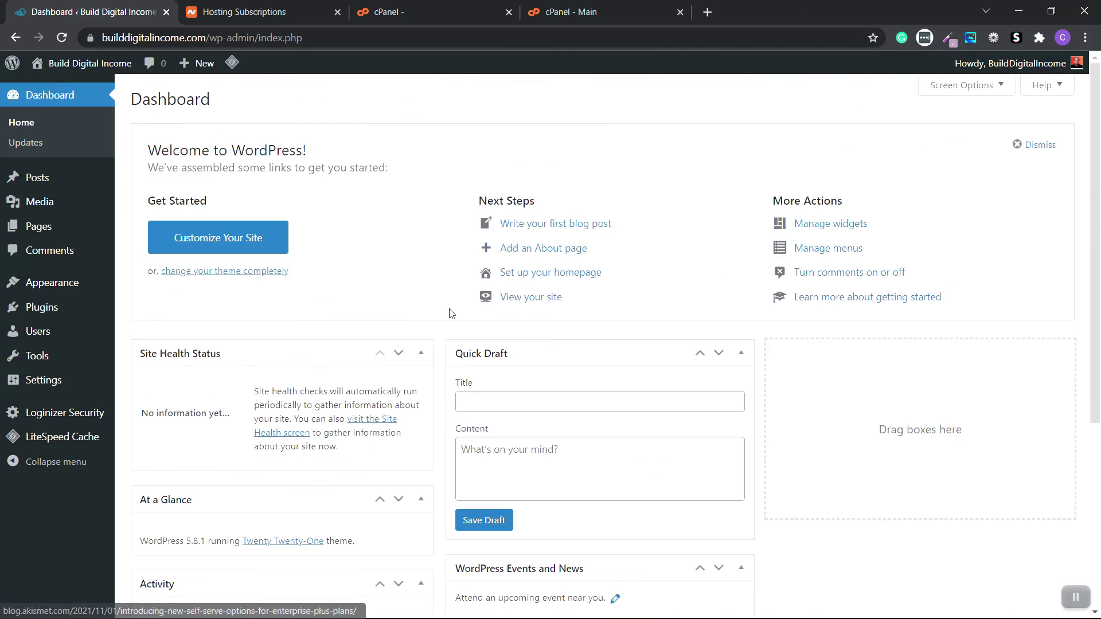
{"action": "left_click", "coordinate": [25, 141]}
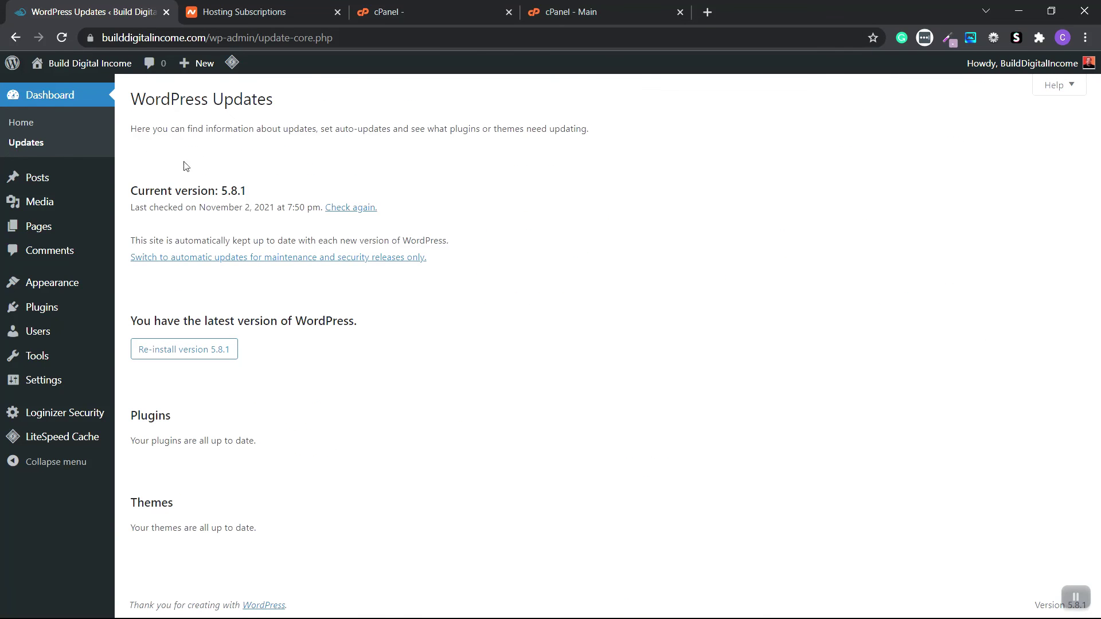